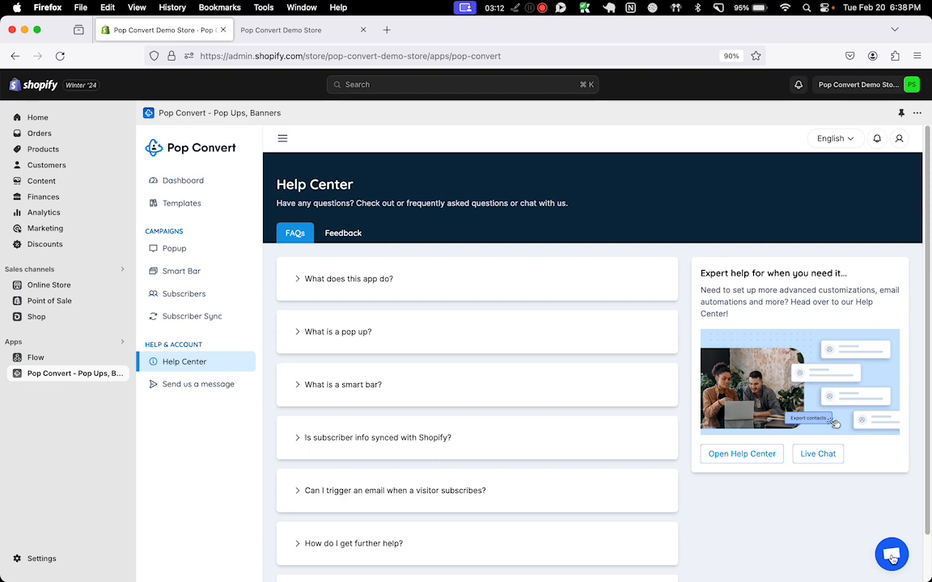
- Open My New Popup in the popup campaign editor and review its main goal options
left_click(187, 251)
left_click(494, 277)
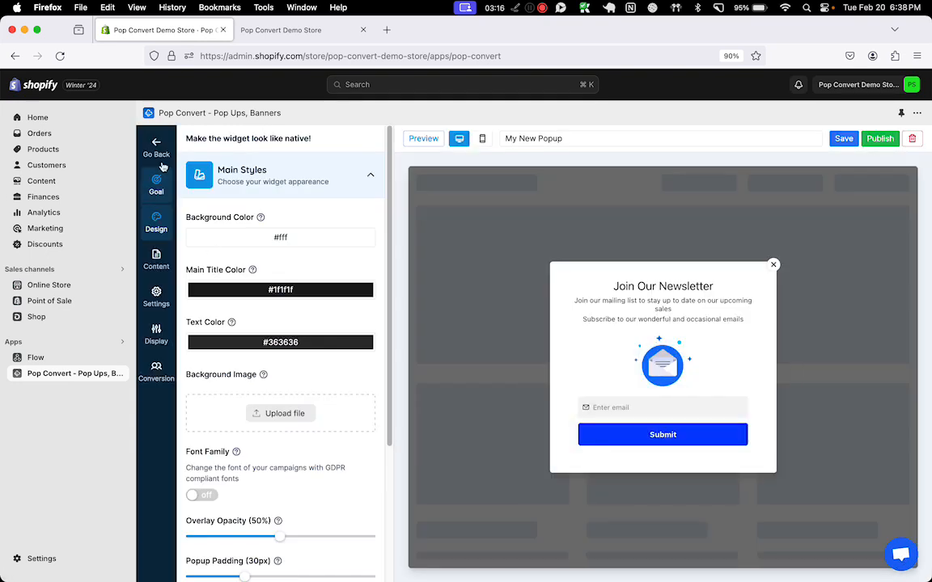
left_click(156, 148)
left_click(447, 287)
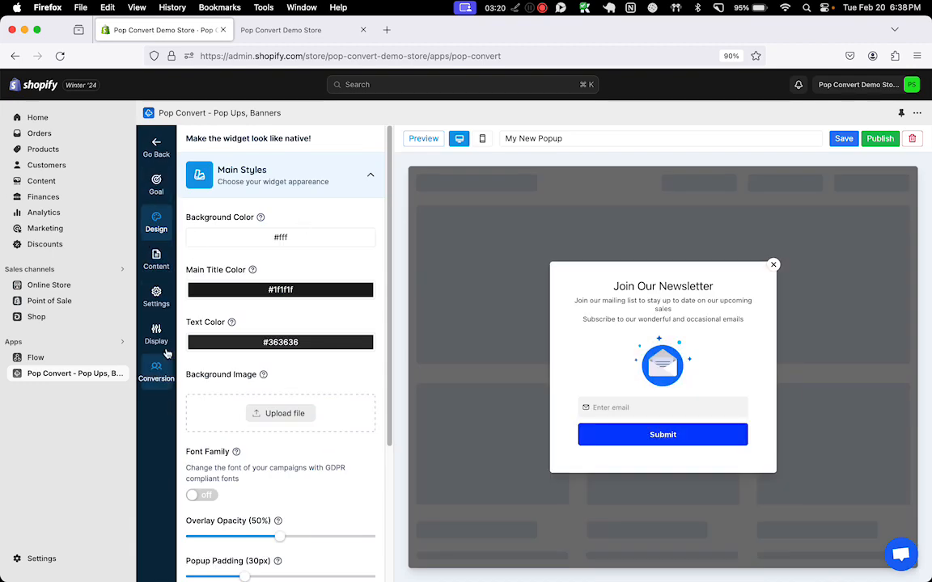
left_click(157, 194)
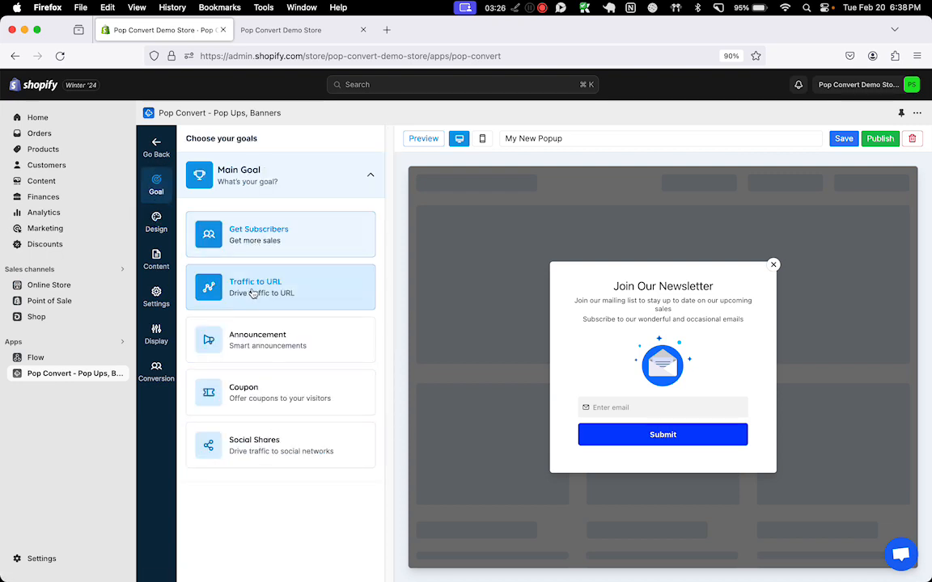
- Set the popup's background color to #FBA1A1 in the design's main styles
left_click(156, 222)
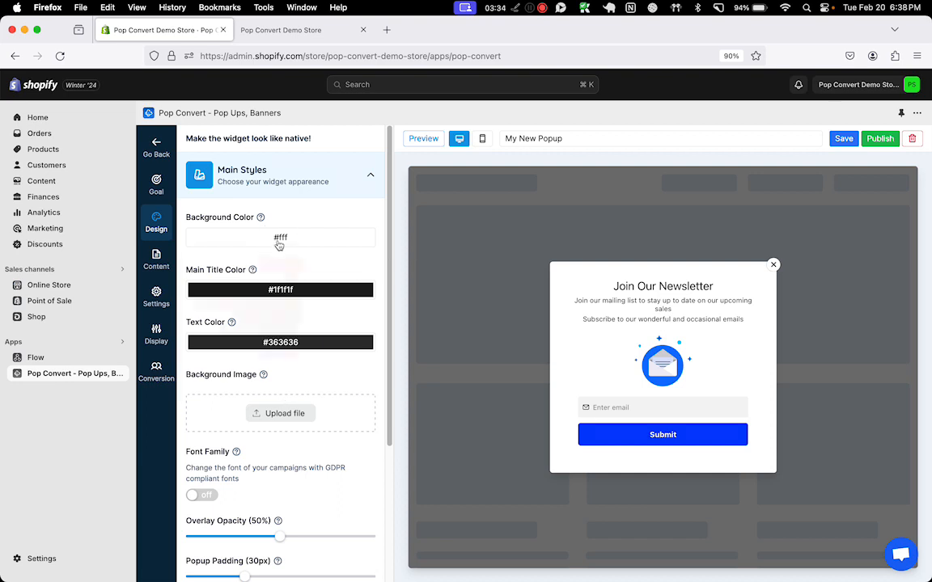
left_click(279, 242)
left_click_drag(236, 264, 235, 258)
left_click(378, 235)
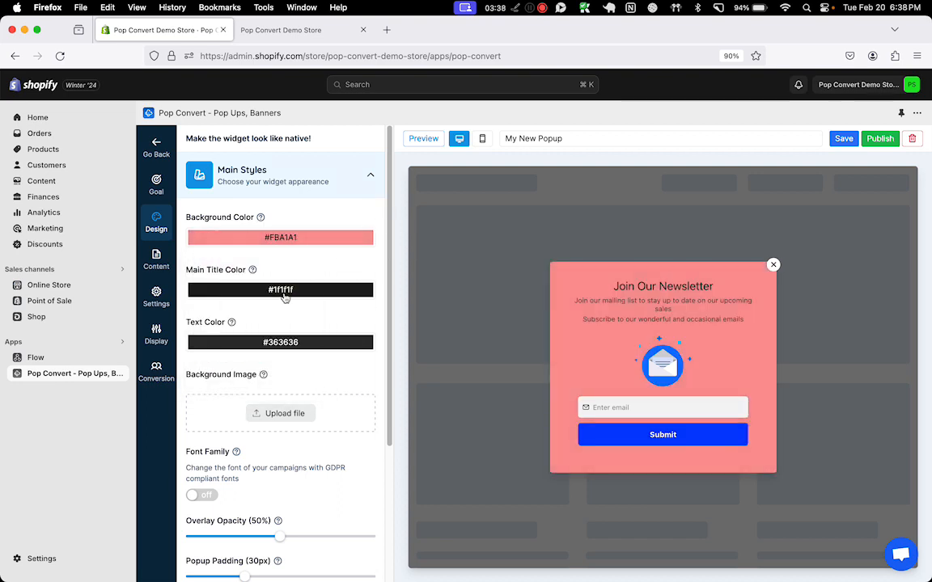
- Set the popup's main title color to #3A2222 and its text color to #171717
left_click(285, 295)
left_click_drag(258, 316, 243, 388)
left_click(330, 266)
scroll(307, 365, "down", 1)
left_click(298, 294)
left_click_drag(241, 367, 177, 406)
left_click(345, 258)
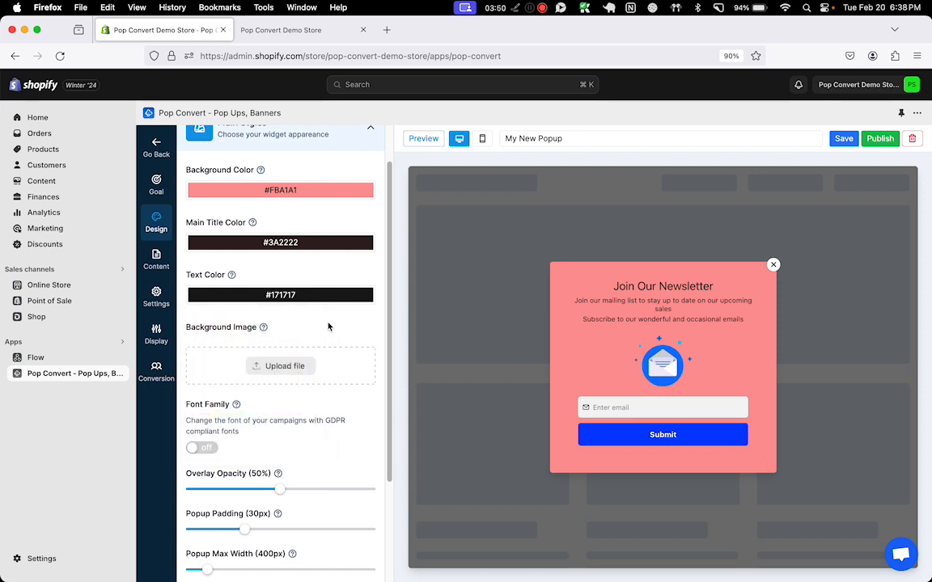
- Turn on the custom font family for the popup and try the ABeeZee font
scroll(329, 326, "down", 3)
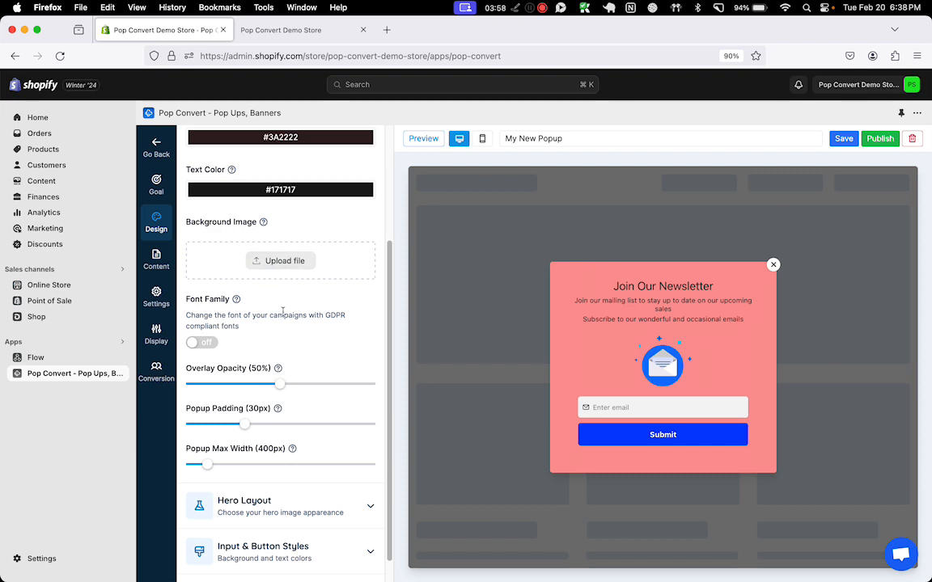
left_click(205, 346)
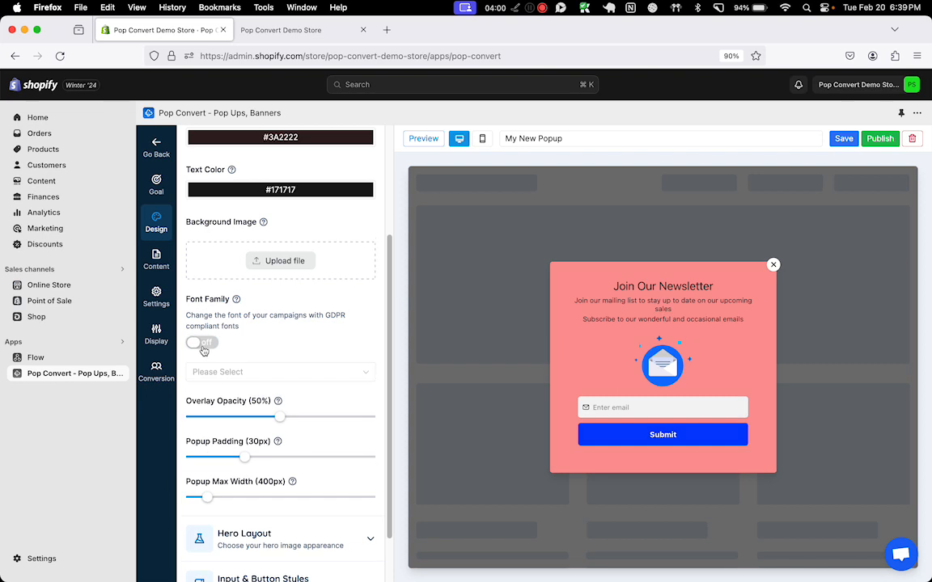
left_click(254, 370)
left_click(257, 357)
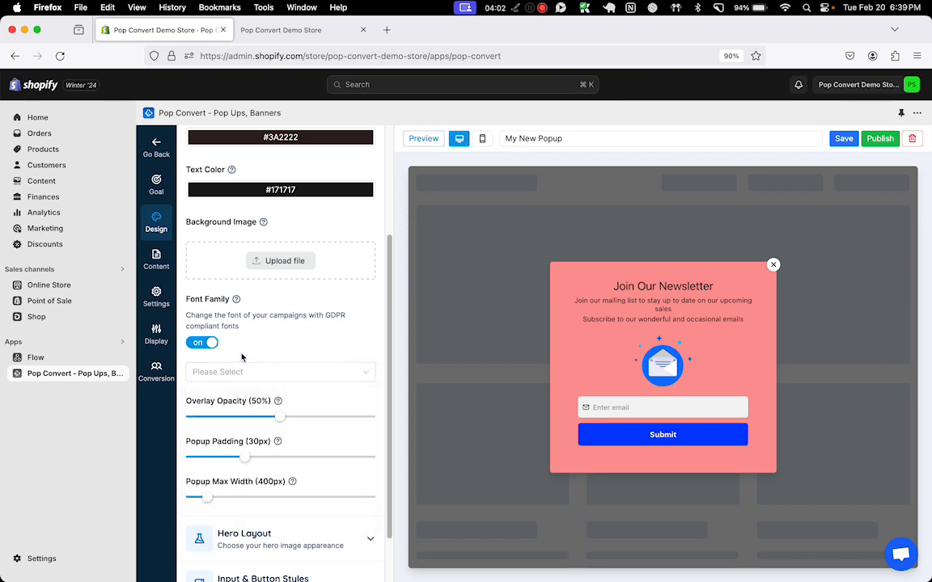
left_click(229, 370)
left_click(239, 396)
- Try the ADLaM Display, AR One Sans and Abel fonts against ABeeZee, and turn the custom font family off
left_click(251, 379)
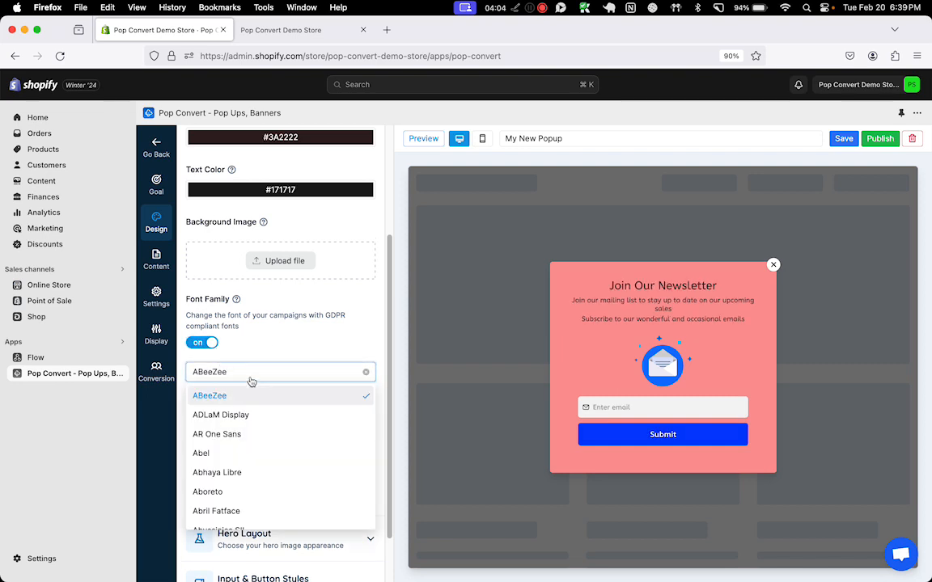
left_click(244, 414)
left_click(259, 380)
left_click(243, 434)
left_click(274, 380)
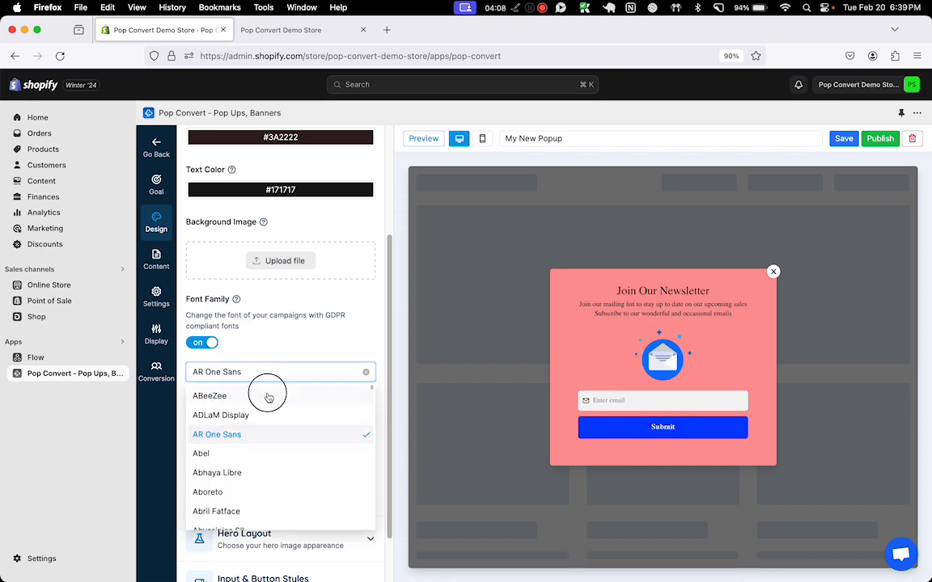
left_click(267, 396)
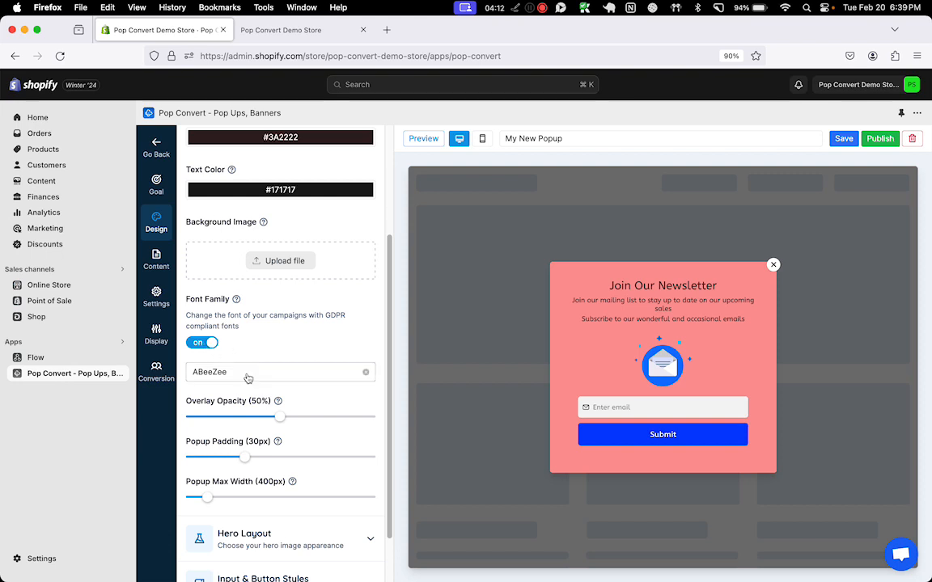
left_click(273, 378)
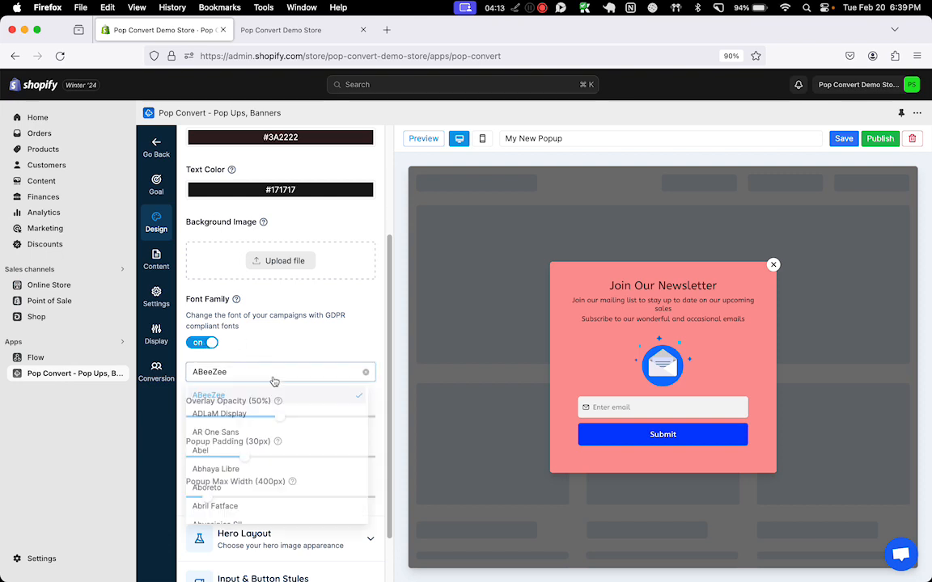
left_click(274, 453)
left_click(307, 376)
left_click(279, 393)
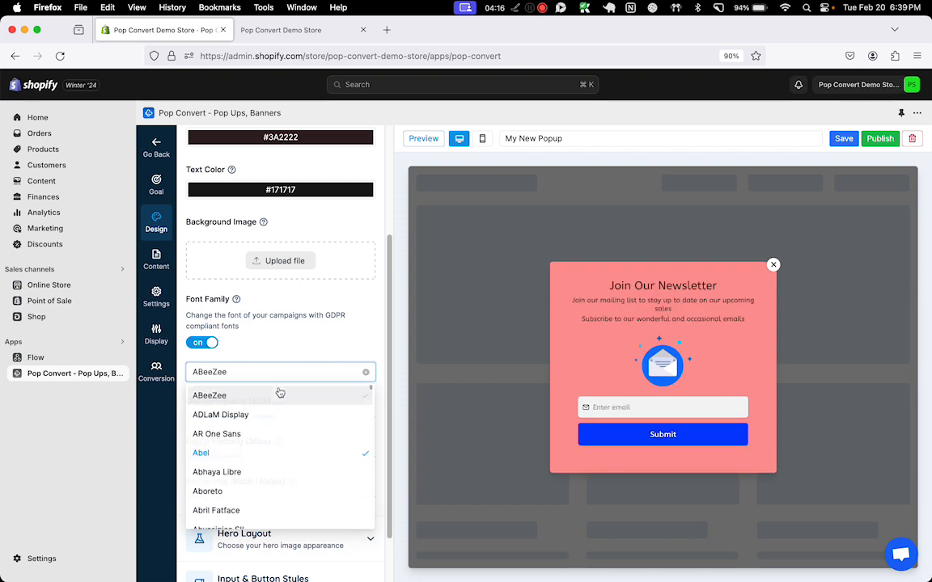
left_click(208, 344)
- Set the popup's main styles to 67% overlay opacity, 28px padding and 418px max width
scroll(366, 436, "down", 2)
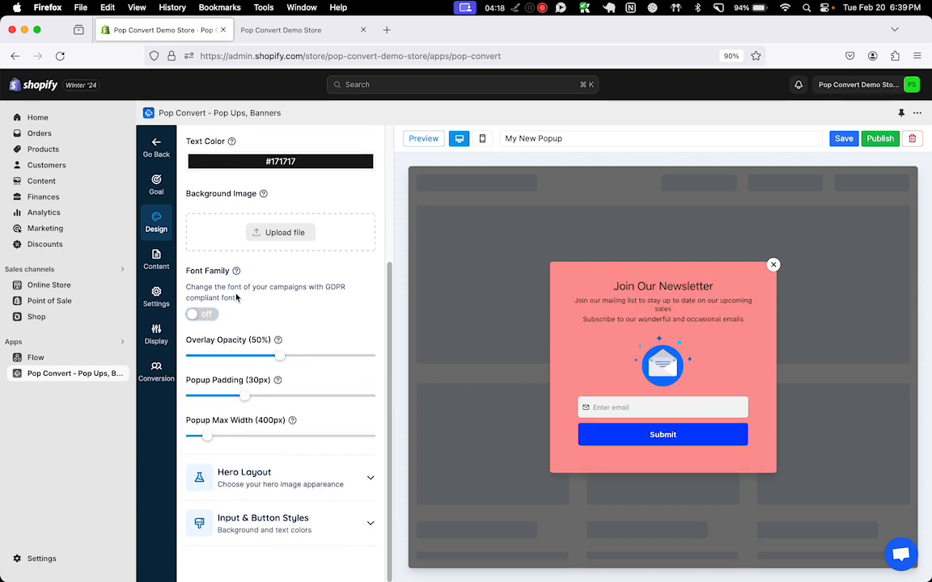
left_click_drag(275, 358, 312, 361)
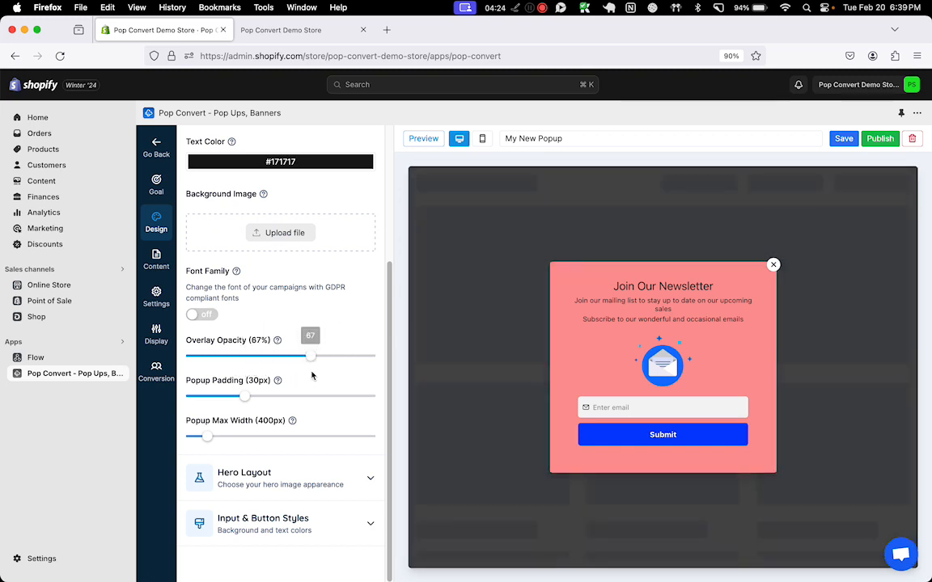
mouse_move(246, 401)
left_mouse_down()
mouse_move(203, 396)
mouse_move(307, 395)
mouse_move(207, 396)
mouse_move(291, 404)
mouse_move(148, 402)
mouse_move(258, 398)
left_mouse_up()
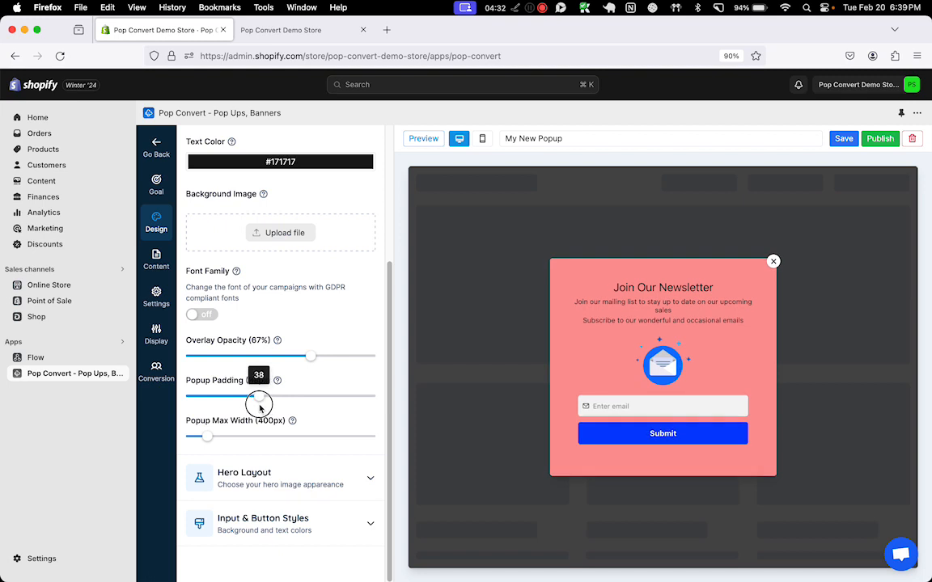
left_click_drag(209, 440, 229, 441)
left_click_drag(255, 403, 241, 396)
left_click_drag(229, 436, 215, 436)
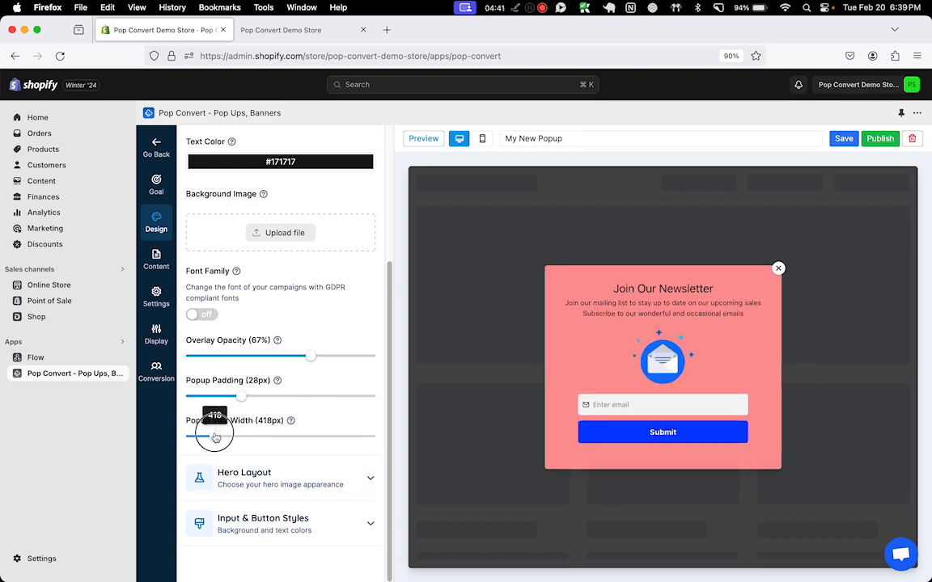
- Try the Top, Left, Right and No Hero options for the popup's hero image layout
left_click(259, 490)
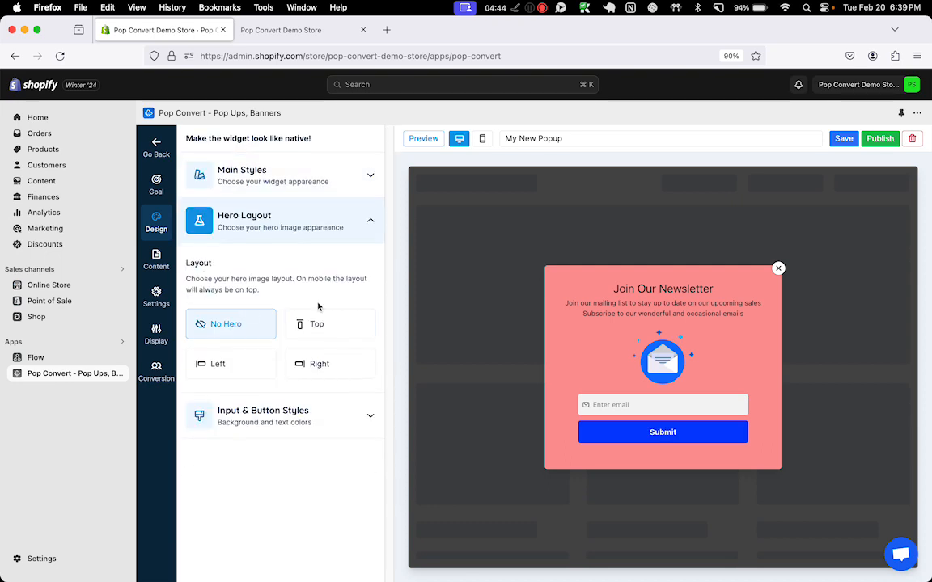
left_click(338, 324)
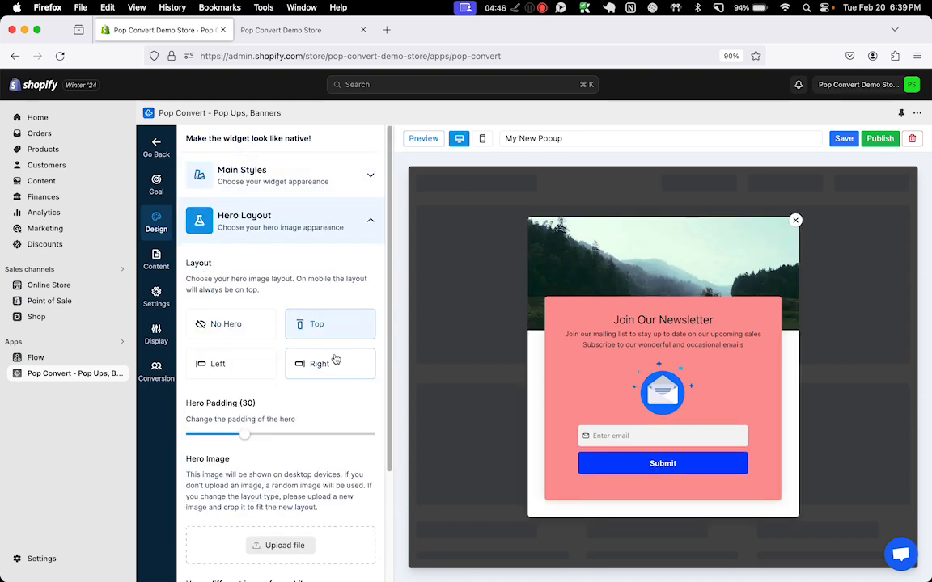
left_click(253, 320)
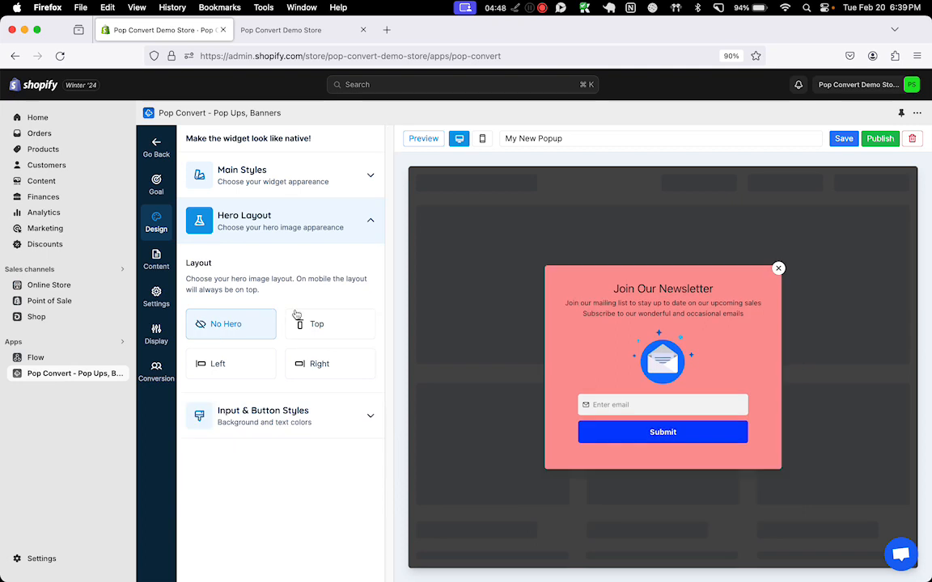
left_click(325, 335)
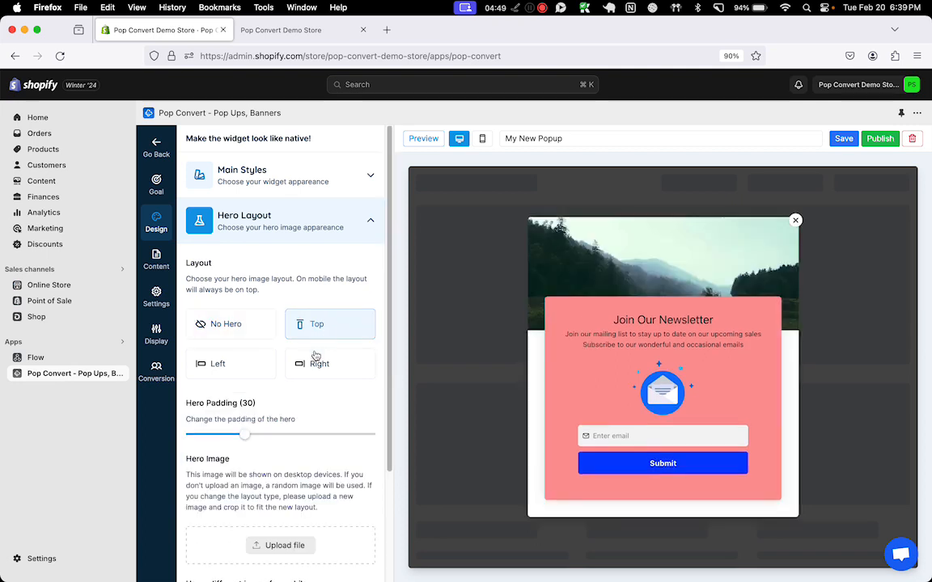
left_click(236, 366)
left_click(311, 370)
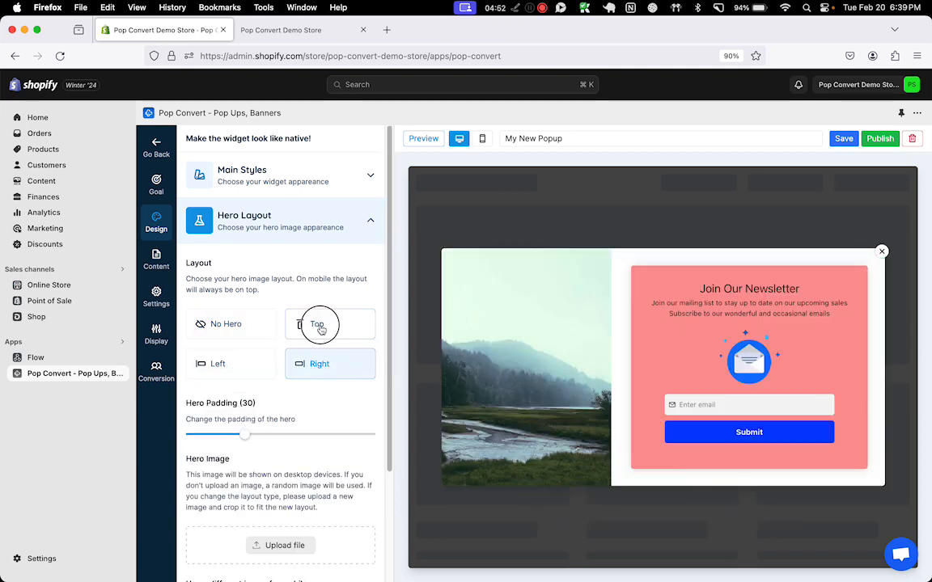
left_click(321, 330)
left_click(245, 327)
left_click(241, 362)
left_click(318, 370)
left_click(322, 336)
left_click(320, 364)
- Use the Left hero layout and set the hero padding to 18
left_click(245, 361)
left_click_drag(253, 438, 223, 430)
- Try the option to use a different hero image for mobile
scroll(226, 453, "down", 5)
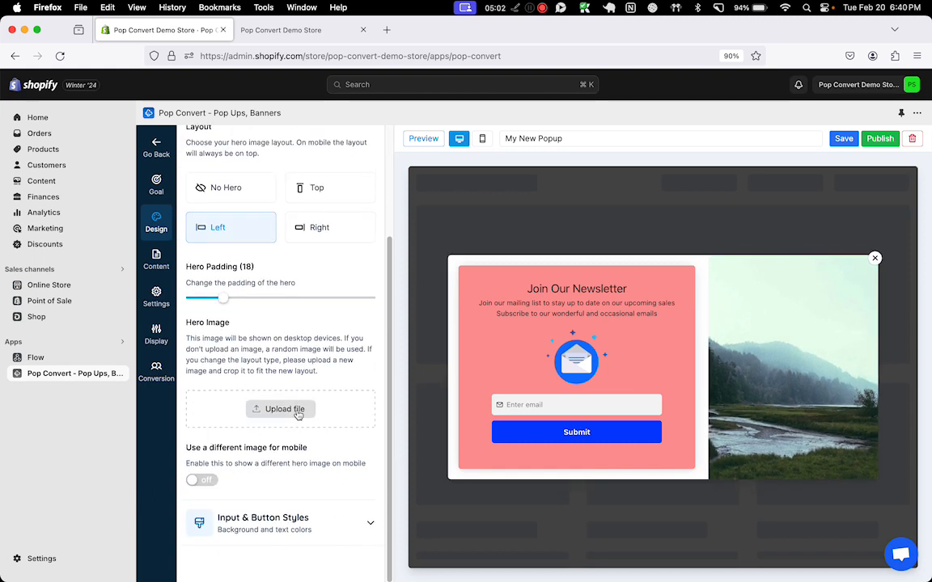
left_click(198, 480)
left_click(199, 480)
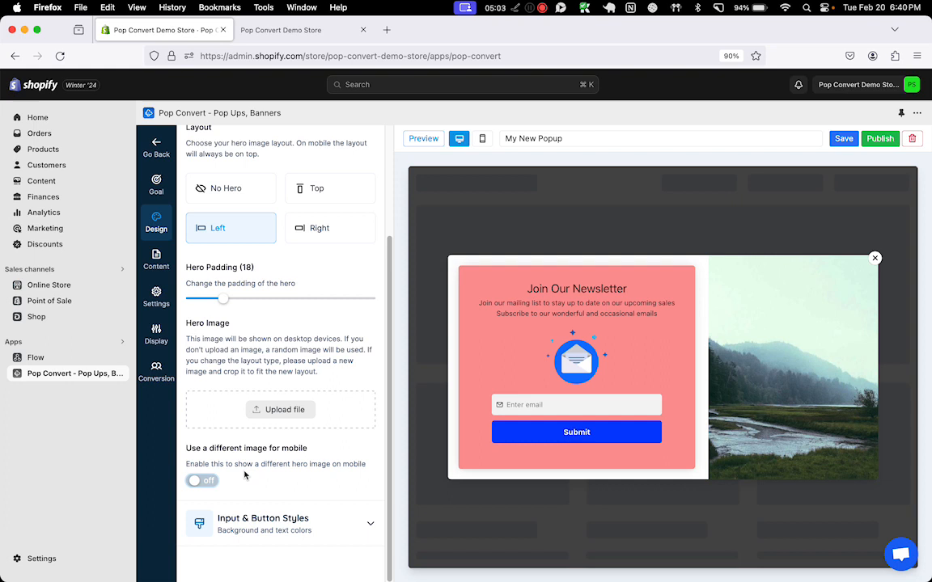
- Set the button background color to #00258B in the input and button styles
left_click(257, 519)
scroll(299, 436, "down", 5)
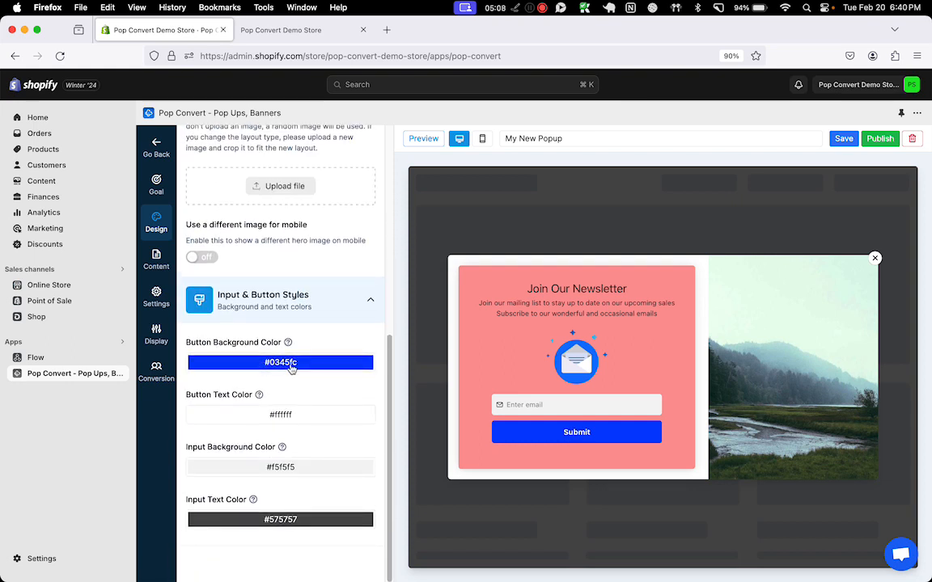
left_click(340, 366)
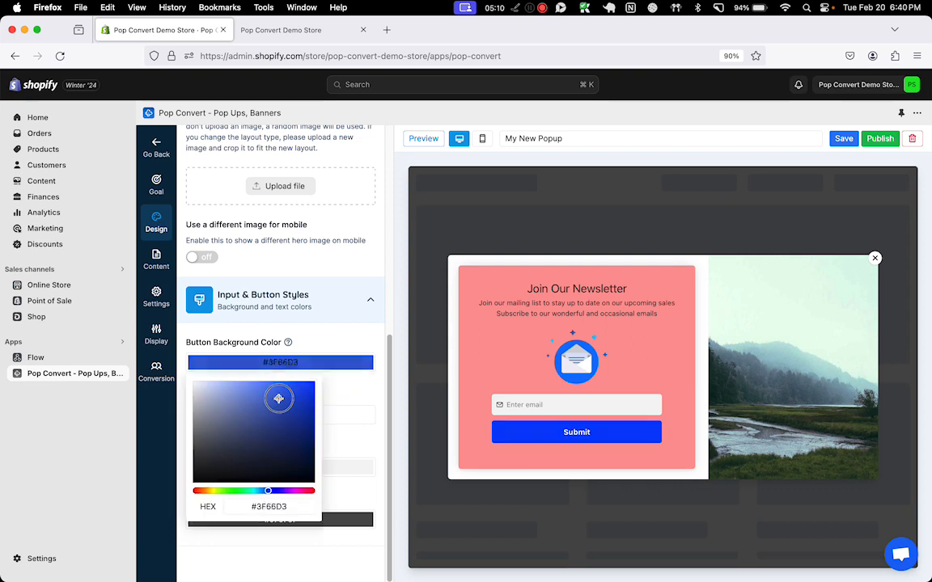
left_click(244, 393)
left_click_drag(243, 393, 325, 431)
left_click(335, 429)
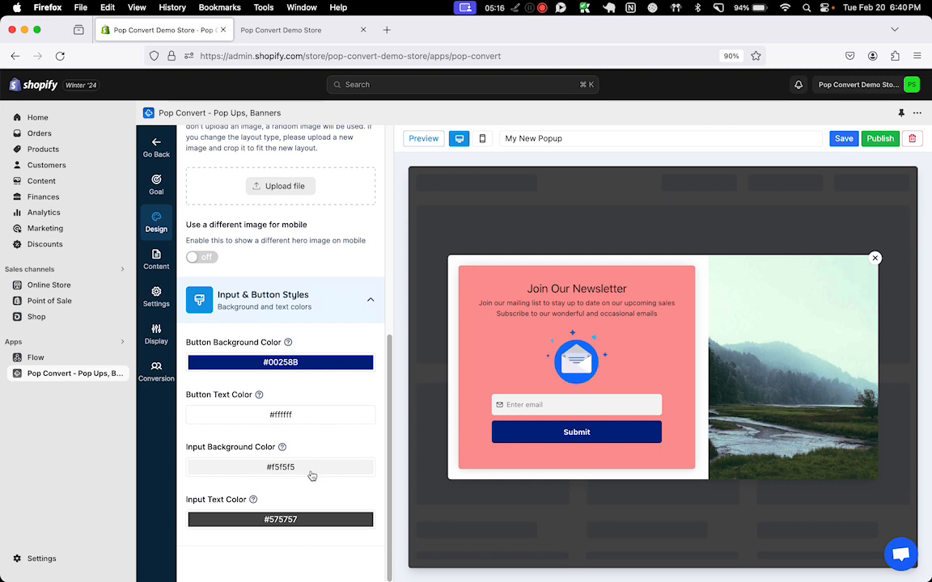
left_click(517, 406)
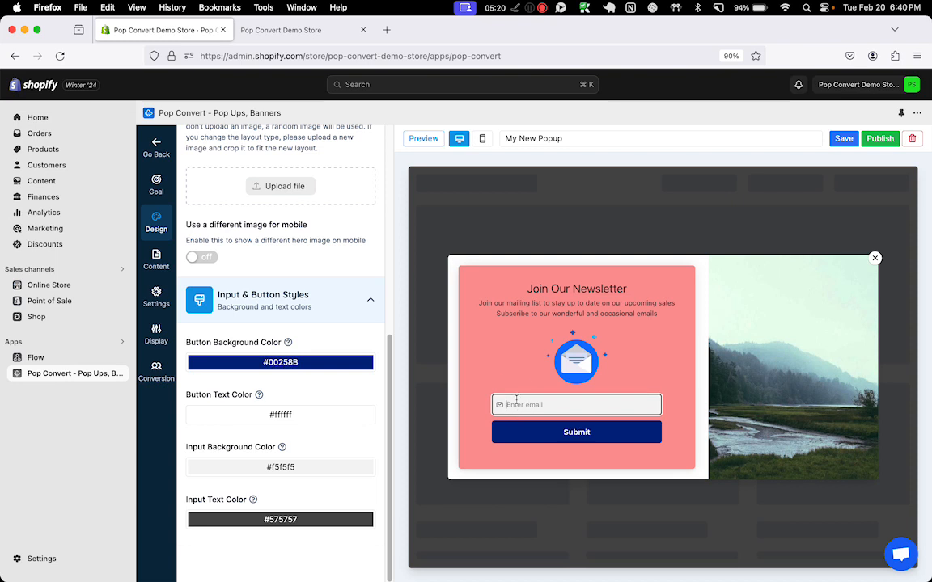
- Open the widget's content settings and examine the Join Our Newsletter text block and the Image block
scroll(339, 388, "up", 3)
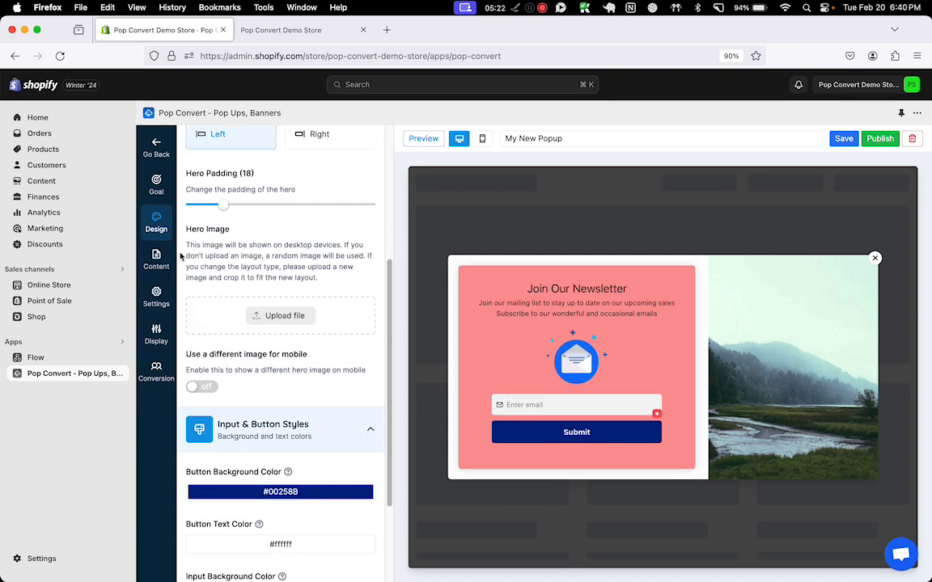
left_click(156, 259)
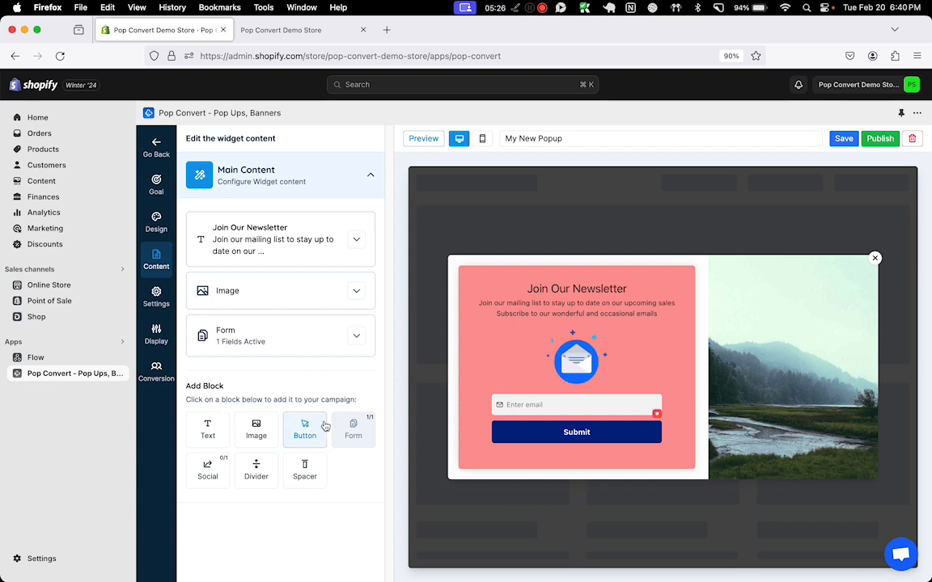
left_click(246, 236)
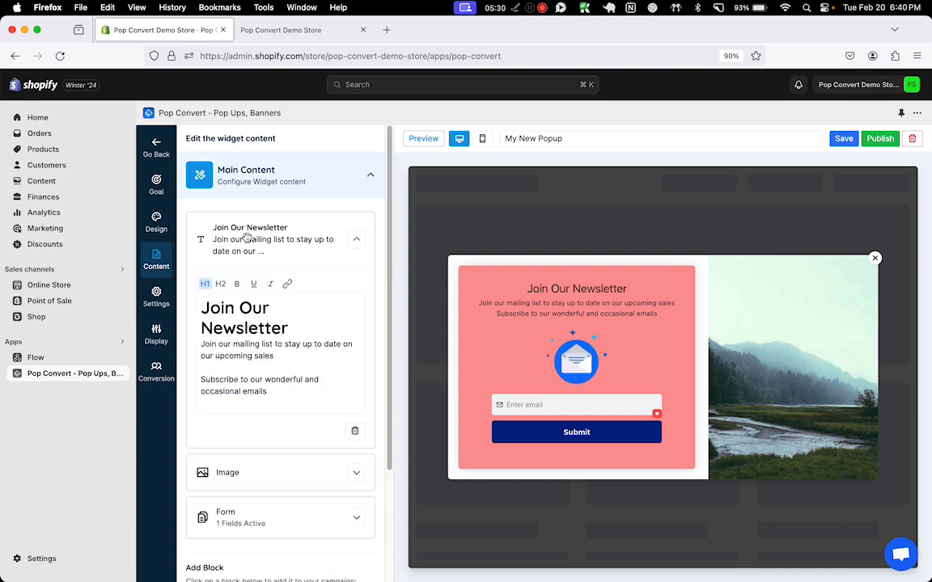
left_click(265, 242)
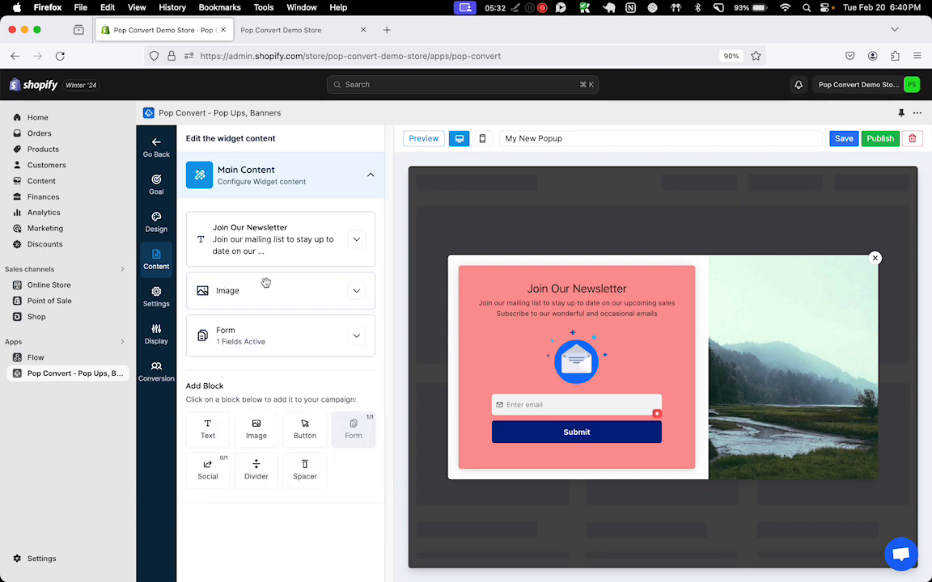
left_click(261, 290)
left_click(261, 290)
- Try switching the Name, Phone and Email fields of the Form block on and off
left_click(258, 336)
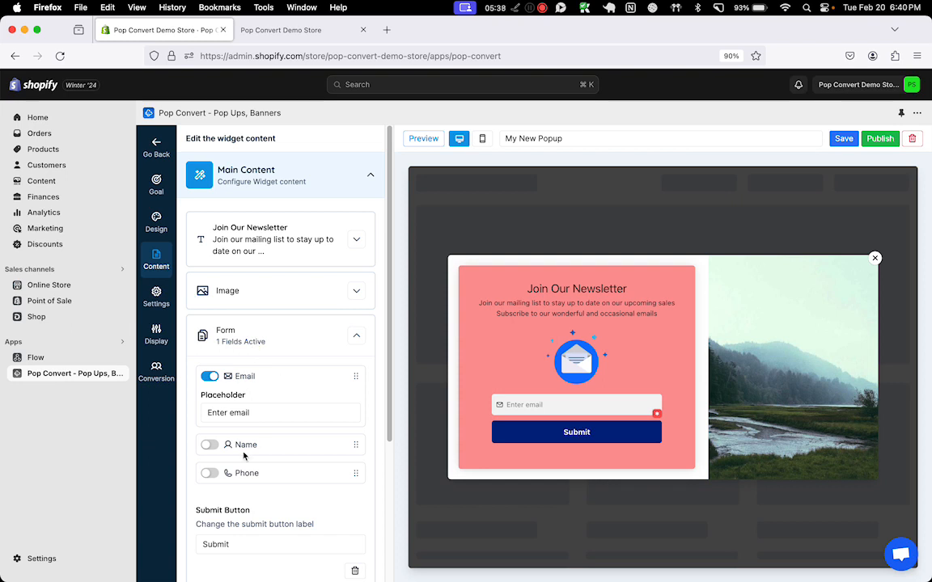
left_click(209, 444)
left_click(208, 445)
left_click(209, 473)
left_click(209, 473)
left_click(209, 376)
left_click(209, 376)
left_click(275, 338)
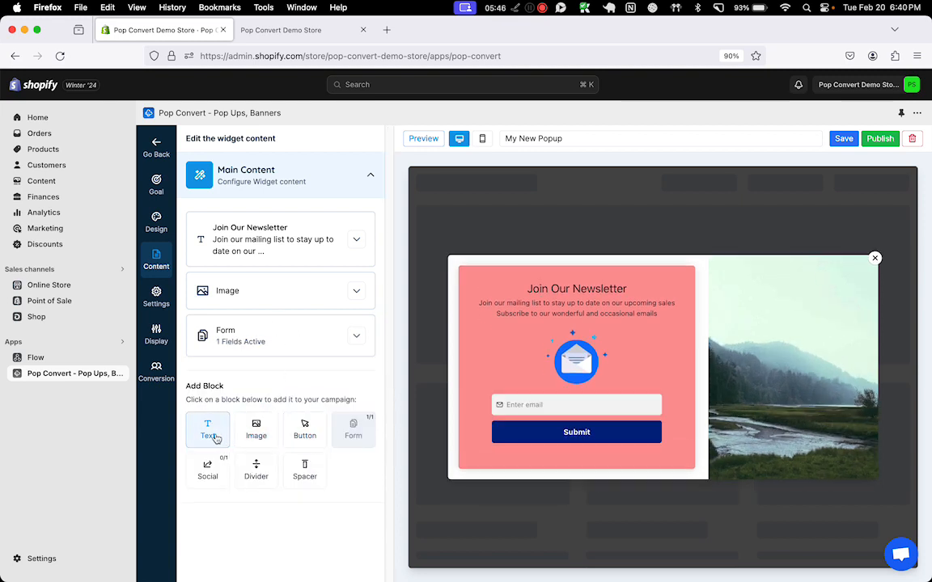
- Add a Button block, a Text block and a Divider block below the form in the popup content
left_click(305, 429)
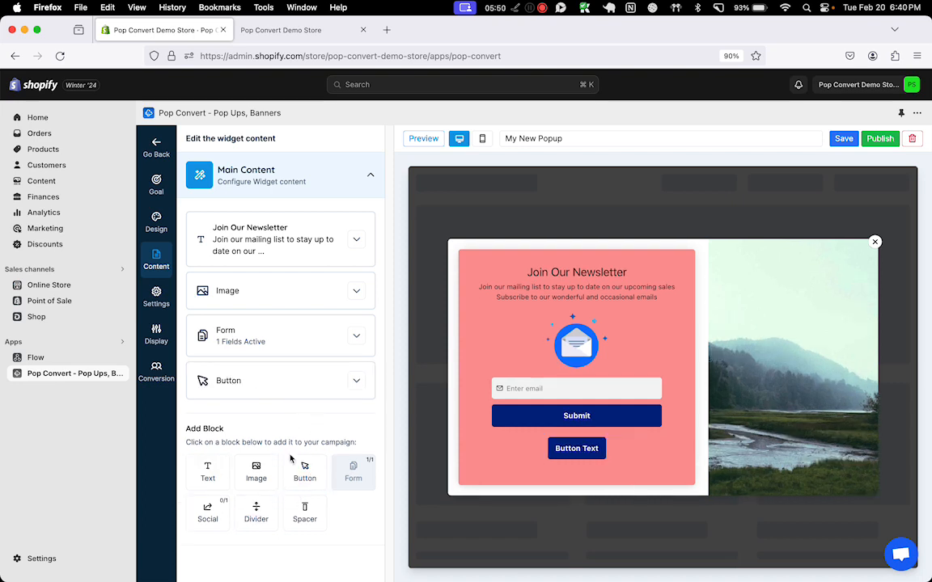
left_click(208, 483)
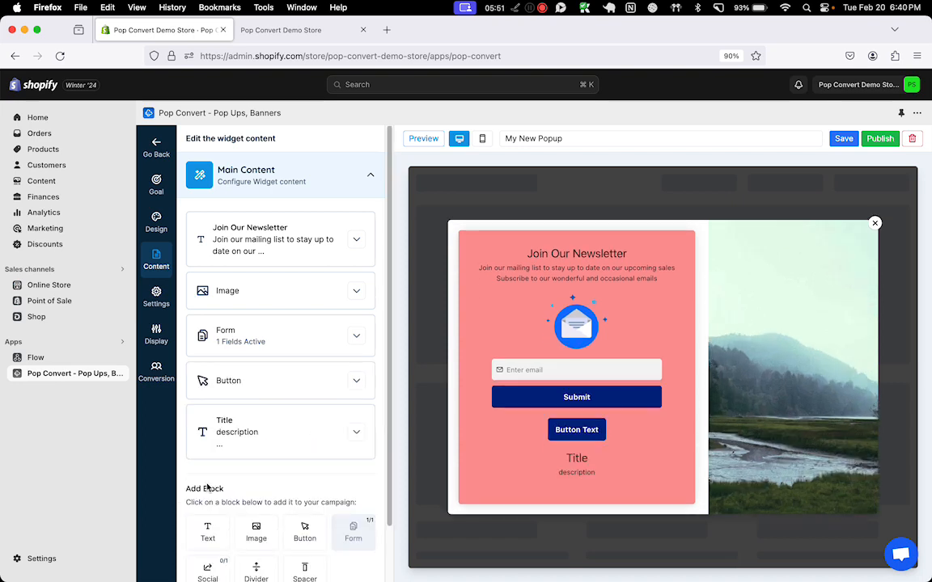
left_click(254, 416)
scroll(386, 483, "down", 4)
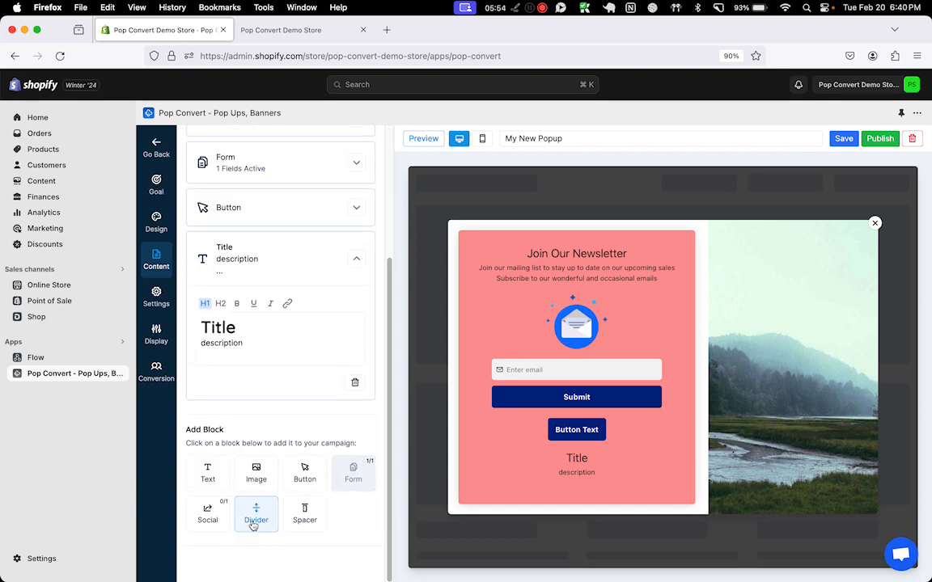
left_click(270, 524)
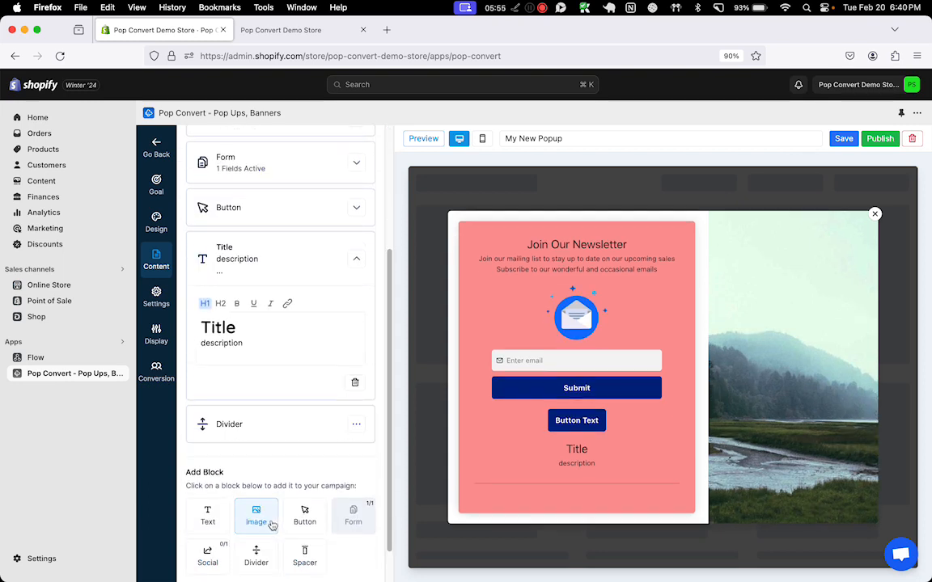
- Add a Spacer block sized 6px and a Social block below the divider
left_click(304, 558)
left_click(255, 467)
mouse_move(212, 517)
left_mouse_down()
mouse_move(312, 518)
mouse_move(204, 512)
left_mouse_up()
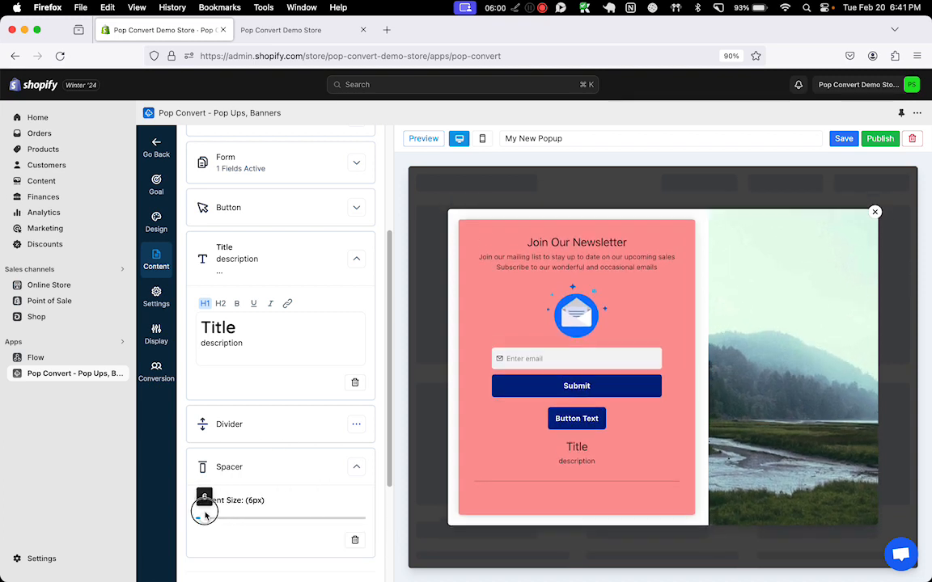
scroll(308, 472, "down", 5)
left_click(208, 517)
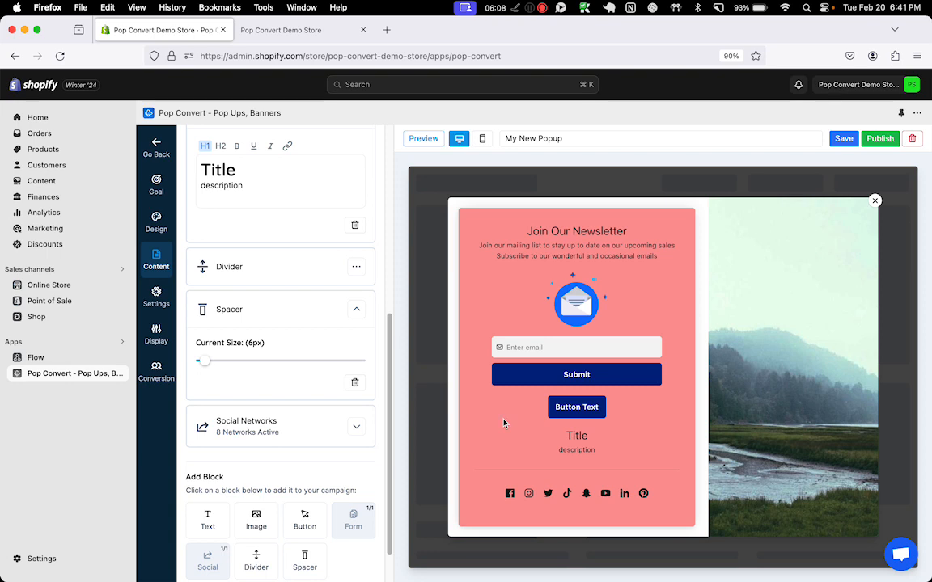
- Open the widget settings and examine the display delay and after-closing choices in Time Settings
left_click(156, 296)
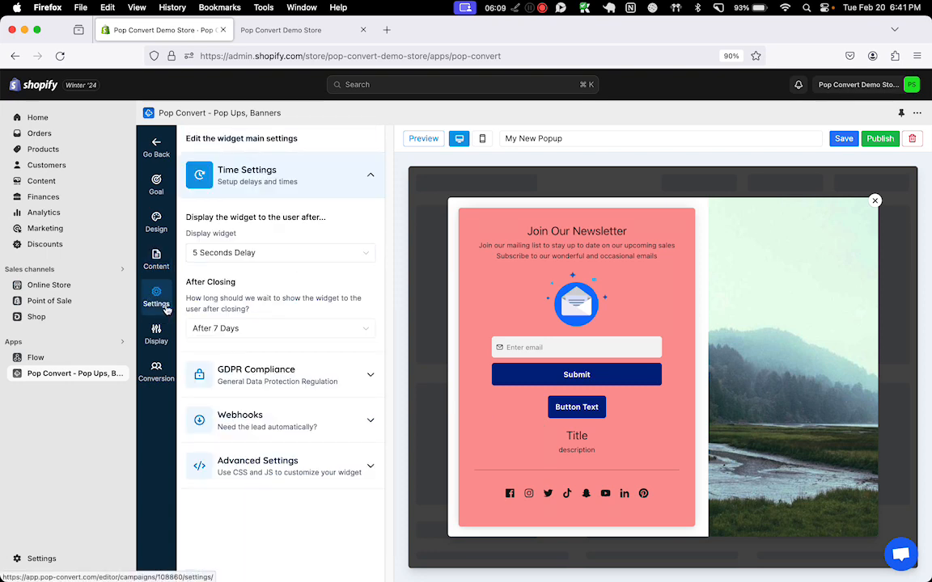
left_click(281, 258)
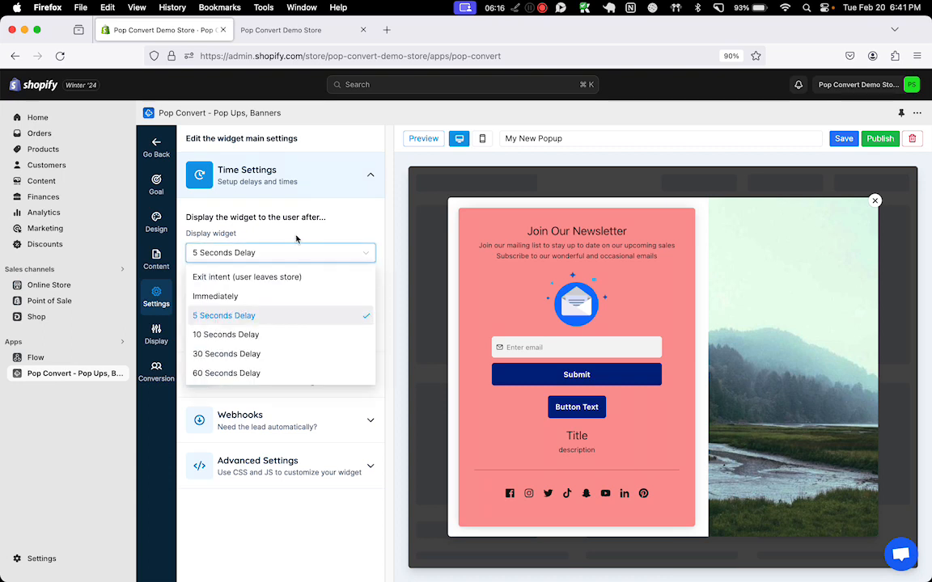
left_click(292, 254)
left_click(292, 254)
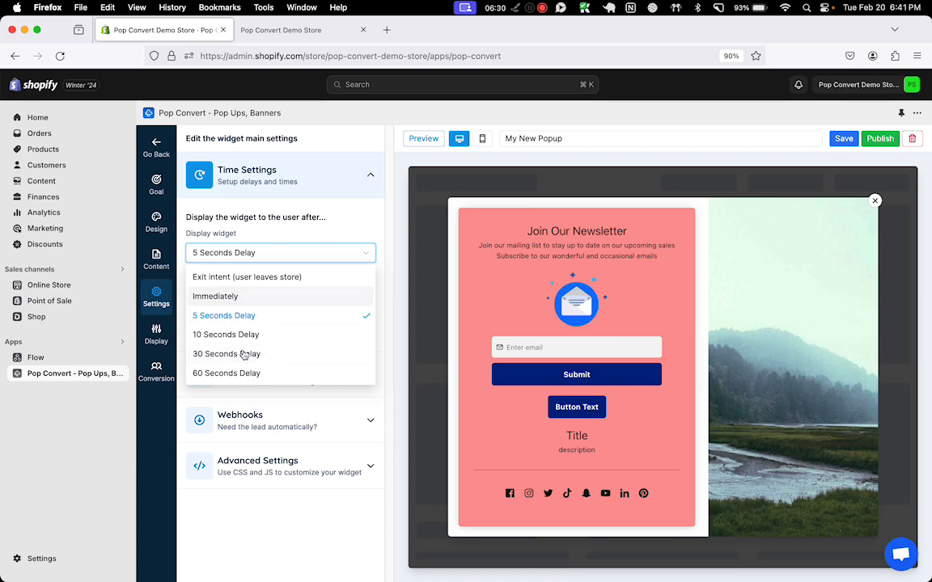
left_click(273, 327)
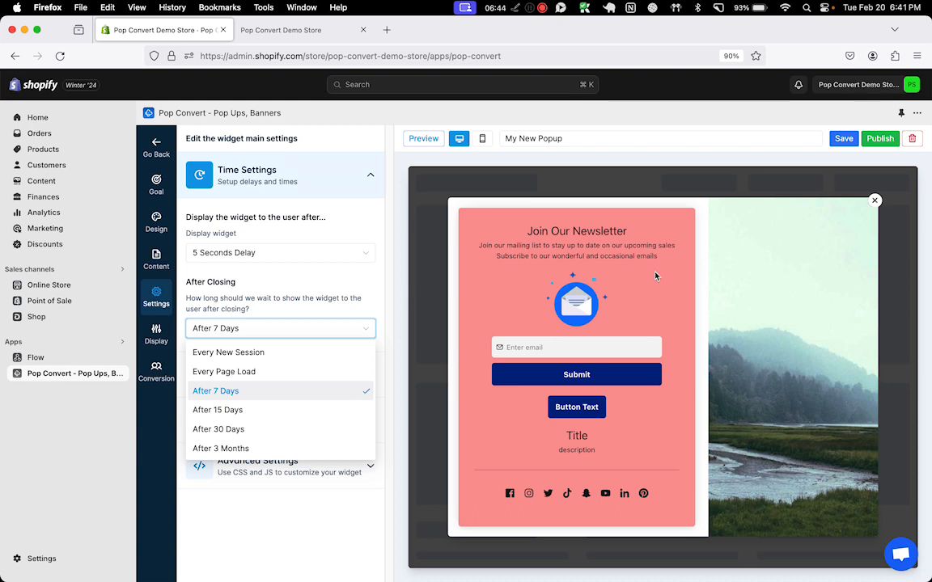
left_click(295, 297)
left_click(271, 170)
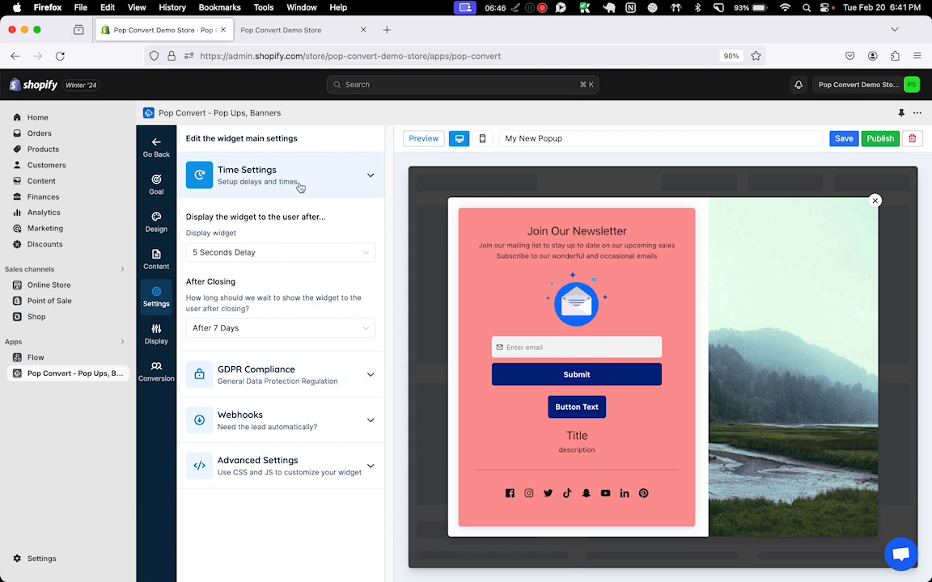
- Try switching the GDPR Compliance consent checkbox on and off
left_click(283, 215)
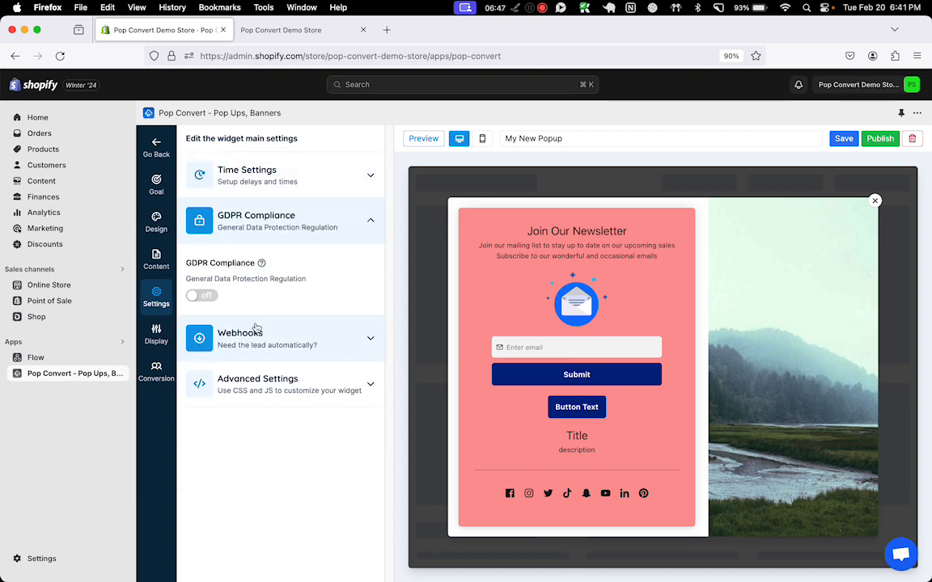
left_click(204, 297)
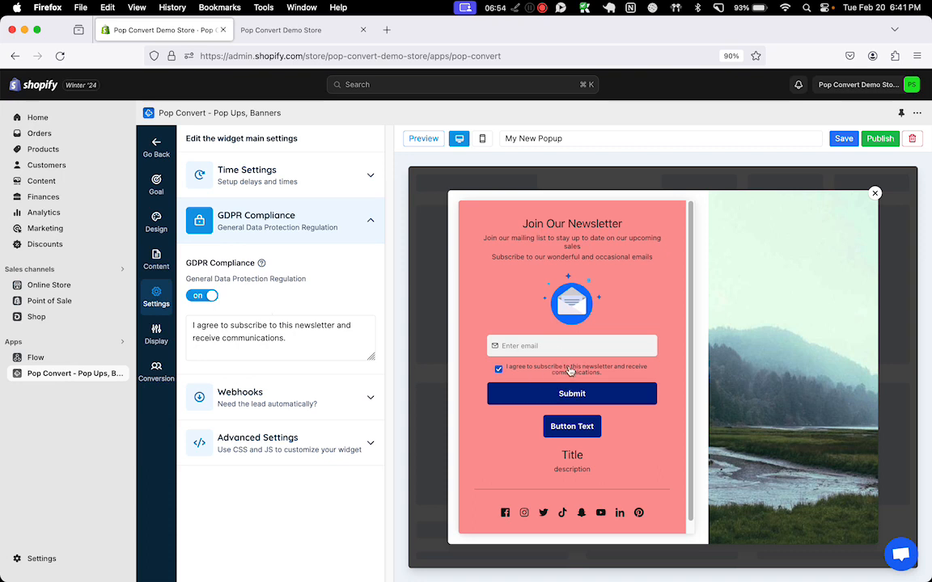
left_click(570, 370)
left_click(198, 296)
- Examine the Webhooks options for sending leads to an external server, and collapse the GDPR and Webhooks sections
left_click(239, 350)
left_click(271, 473)
left_click(286, 409)
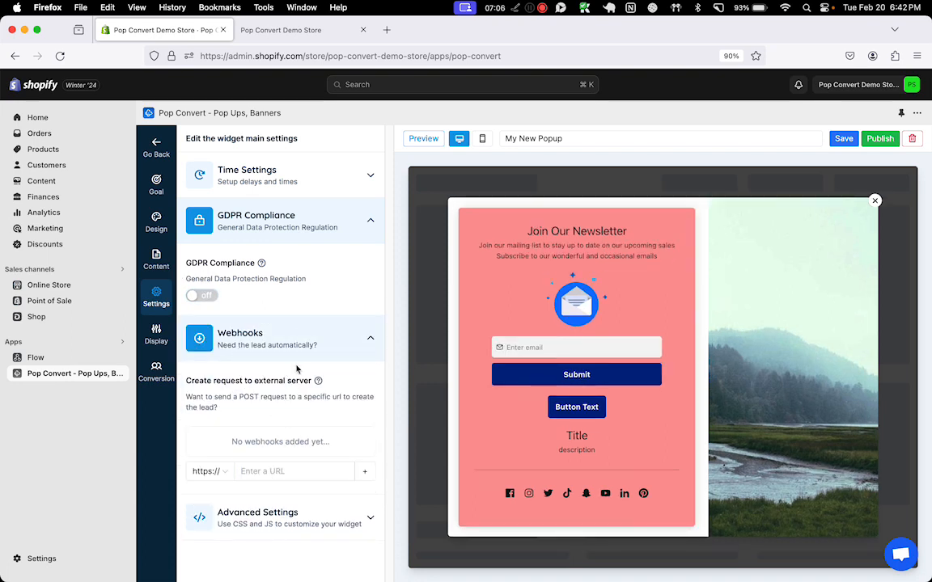
left_click(243, 220)
left_click(259, 264)
- Open the Custom CSS and Custom JS guides from Advanced Settings, skim the CSS guide and return to the popup editor
left_click(262, 311)
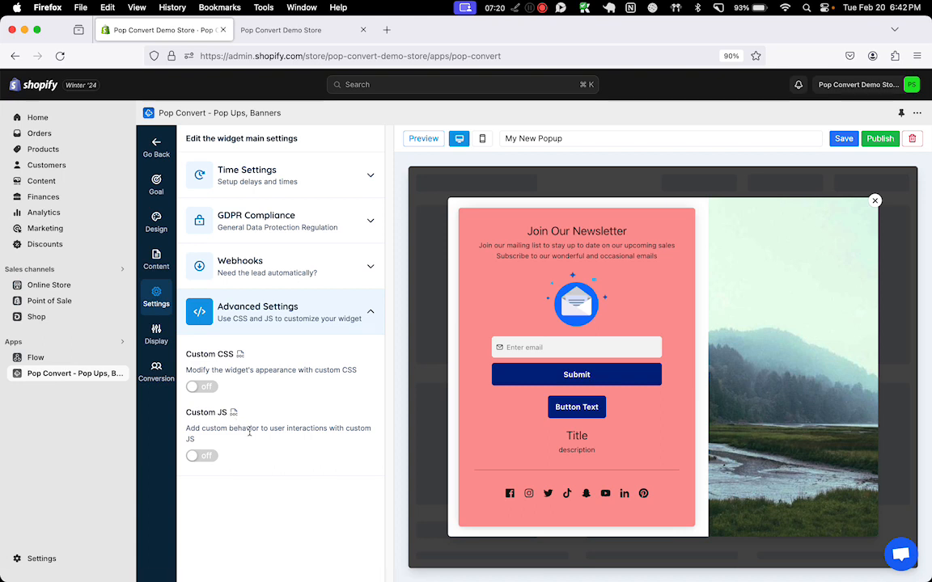
left_click(240, 354)
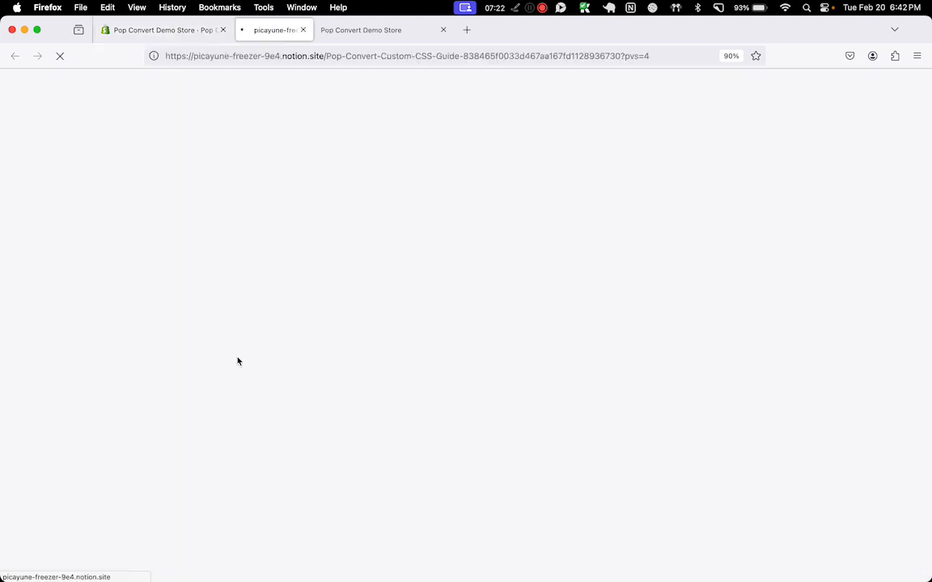
left_click(208, 31)
left_click(233, 413)
left_click(417, 32)
scroll(375, 279, "down", 15)
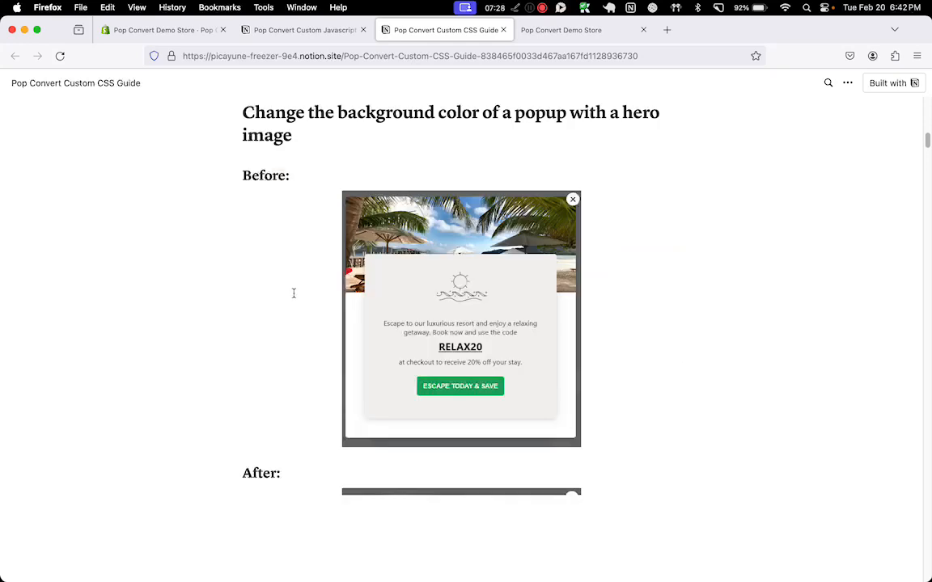
scroll(293, 294, "down", 10)
key("super+1")
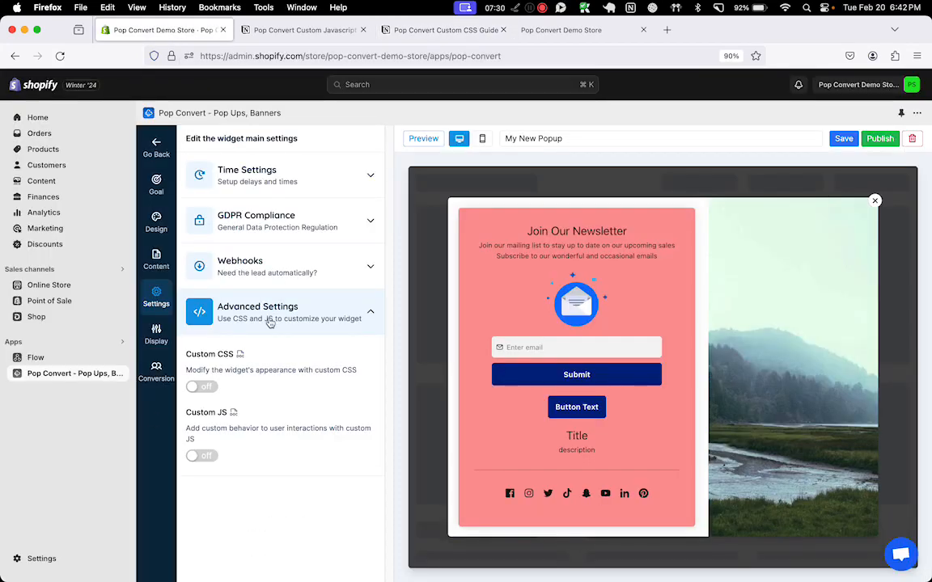
- Enable the button trigger in the display settings and examine its text, size and color fields
left_click(157, 344)
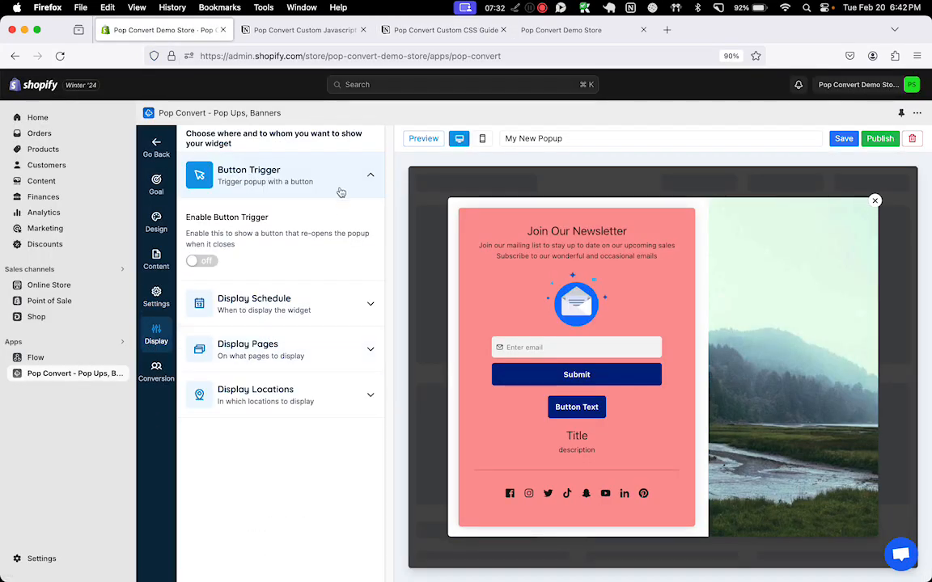
left_click(201, 261)
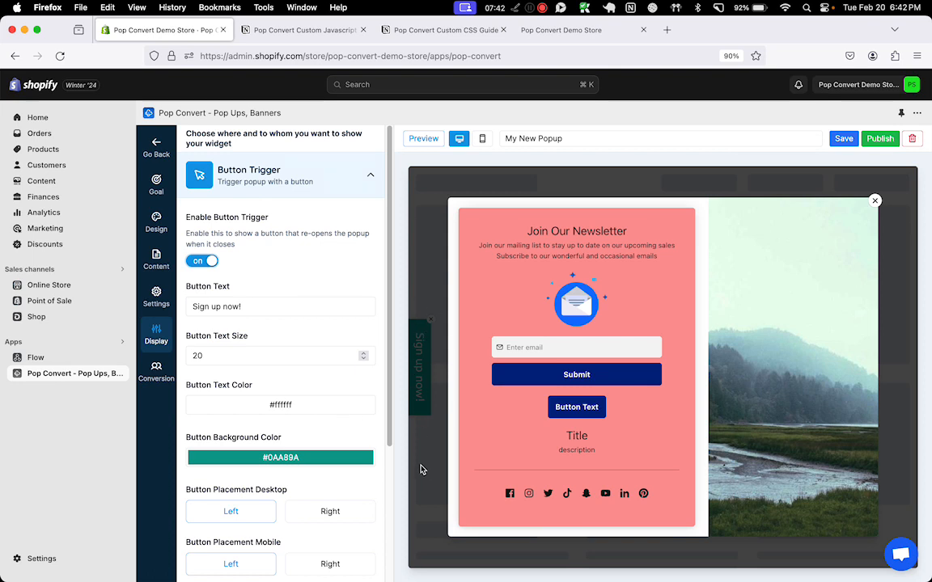
scroll(265, 342, "down", 2)
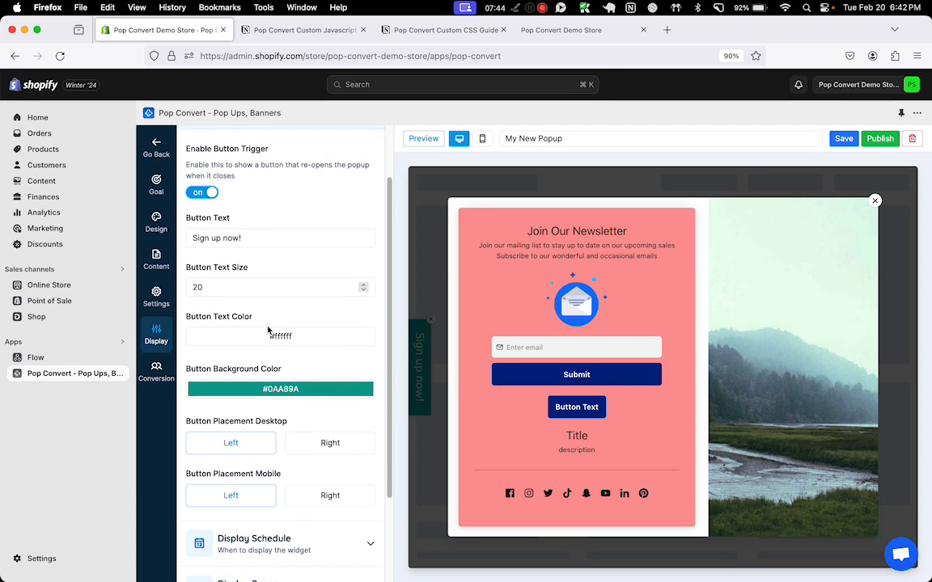
left_click(268, 238)
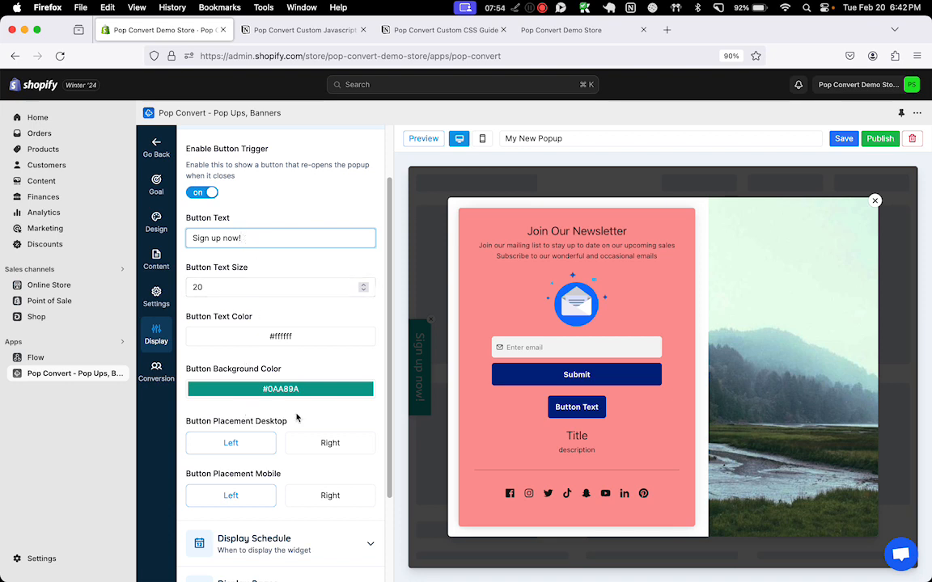
- Try the Right placement for the trigger button on desktop and mobile, restore Left for both, and collapse the section
left_click(305, 442)
left_click(237, 443)
left_click(311, 495)
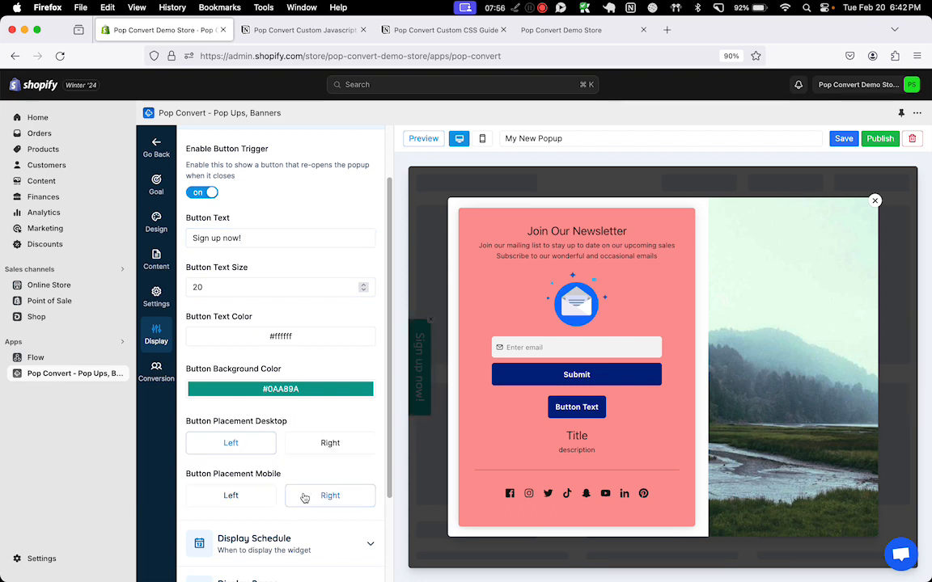
left_click(255, 503)
scroll(332, 543, "down", 3)
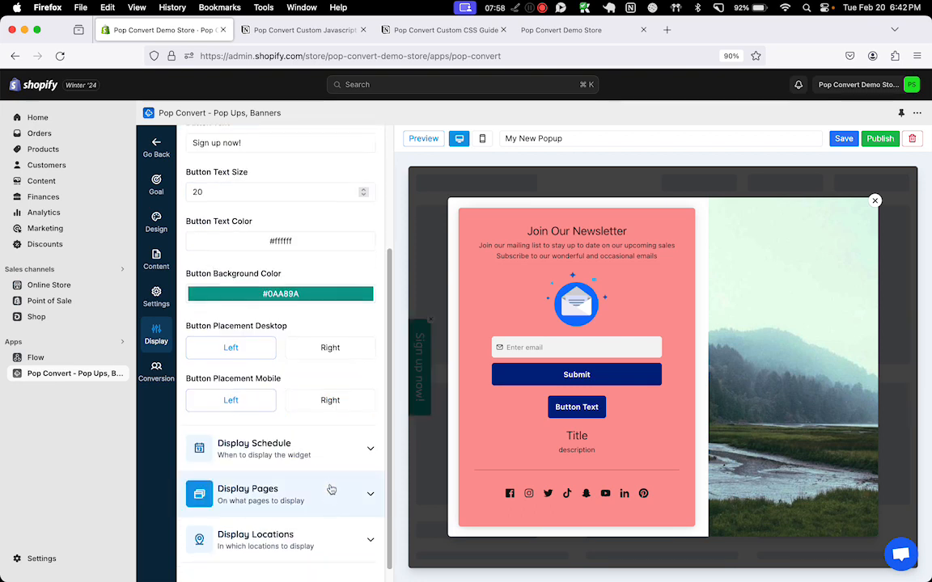
scroll(328, 332, "up", 4)
left_click(313, 149)
- Examine the Display Schedule, Display Pages and Display Locations rules of the widget
left_click(303, 236)
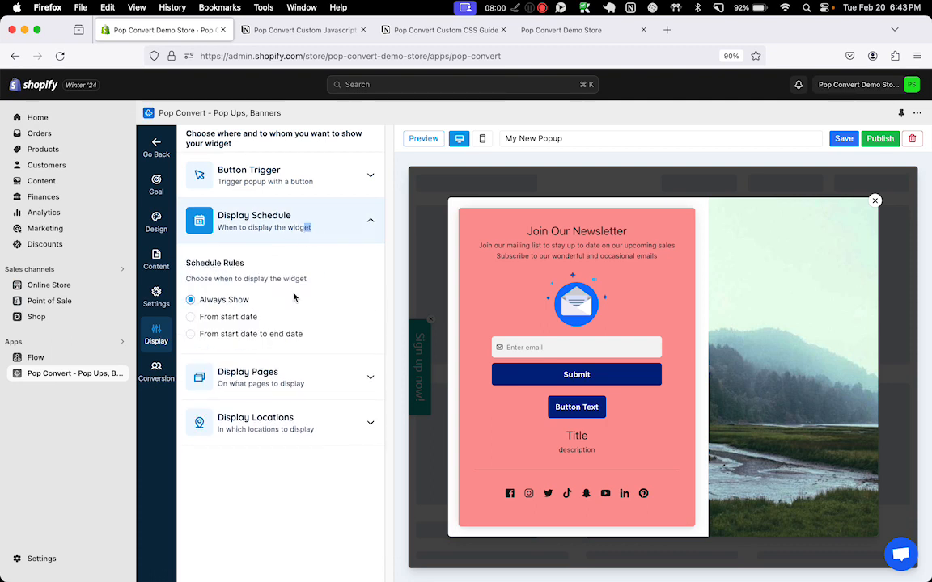
left_click(270, 378)
left_click(266, 485)
scroll(308, 454, "down", 1)
scroll(307, 453, "up", 1)
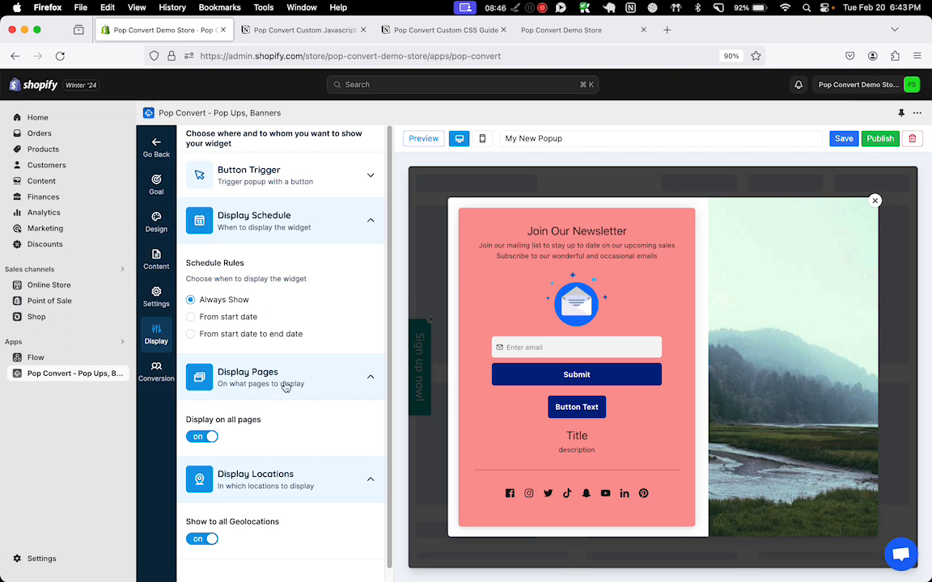
- Open the conversion settings and examine the after-submission choices and the thank-you message field
left_click(156, 370)
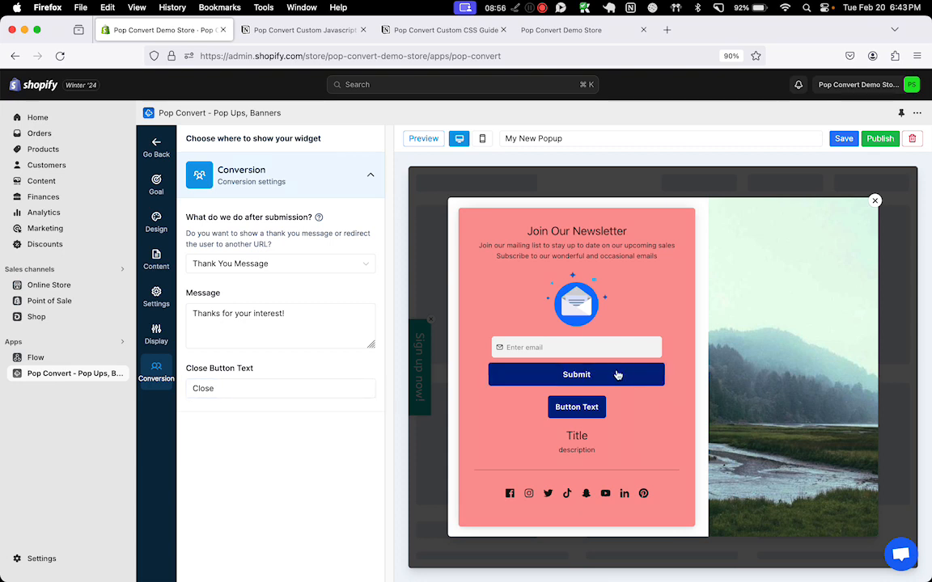
left_click(271, 264)
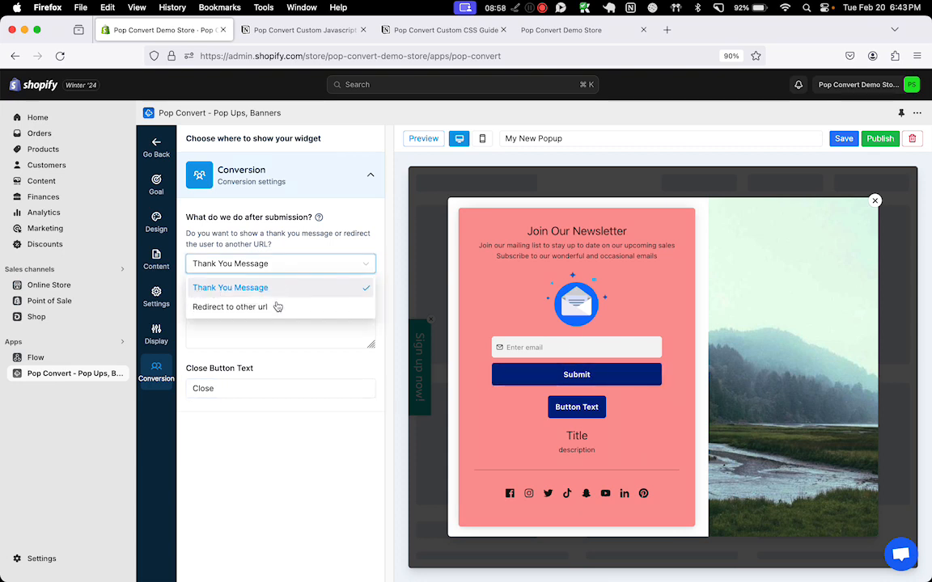
left_click(281, 282)
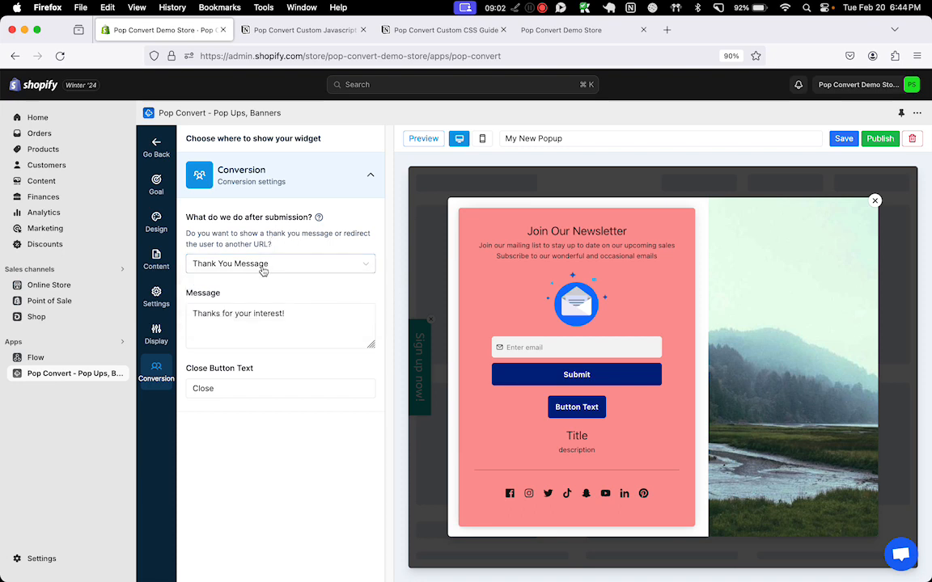
left_click(252, 330)
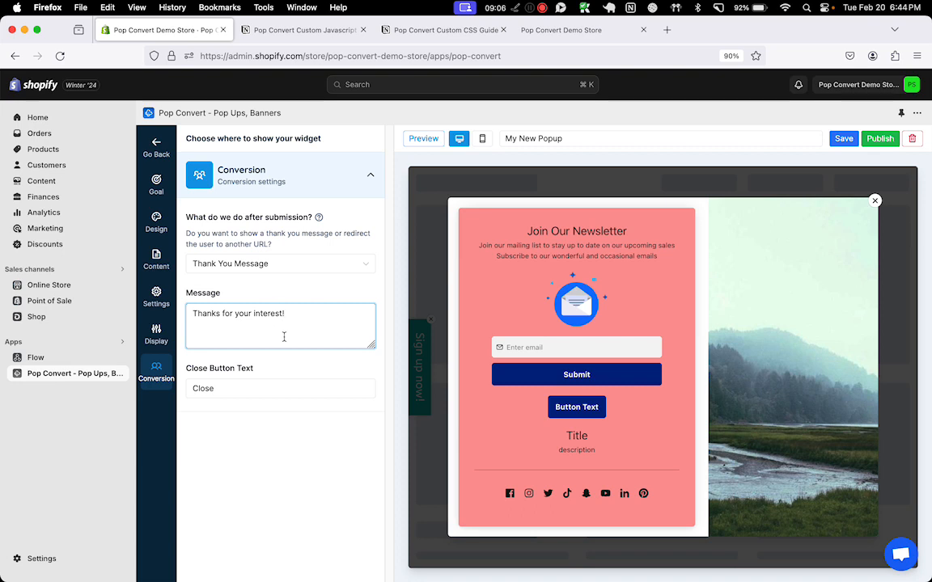
- Try Redirect to other url as the after-submission action, and switch back to Thank You Message
left_click(292, 265)
left_click(268, 308)
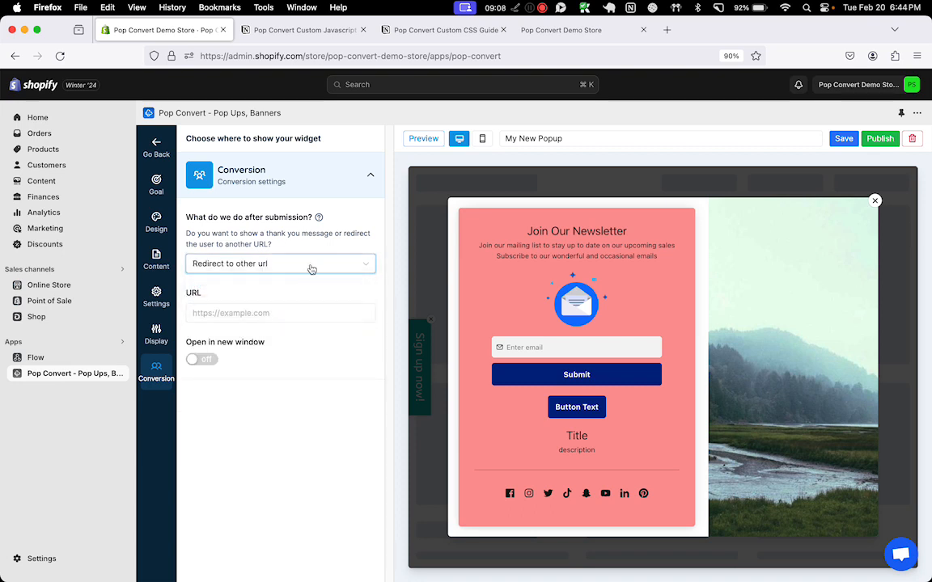
left_click(312, 269)
left_click(287, 289)
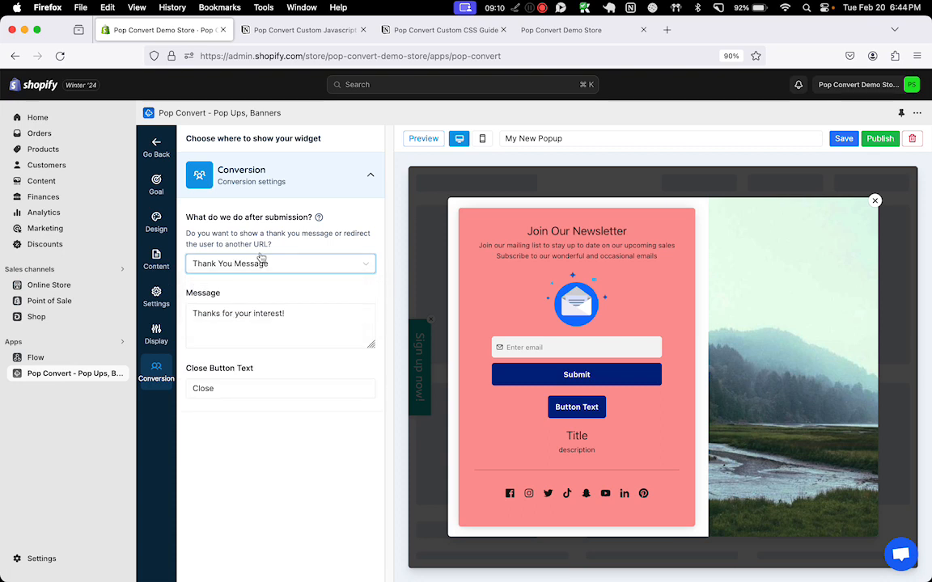
- Leave the popup editor, briefly reopen My New Popup, and go to the Smart Bar campaigns list
left_click(156, 146)
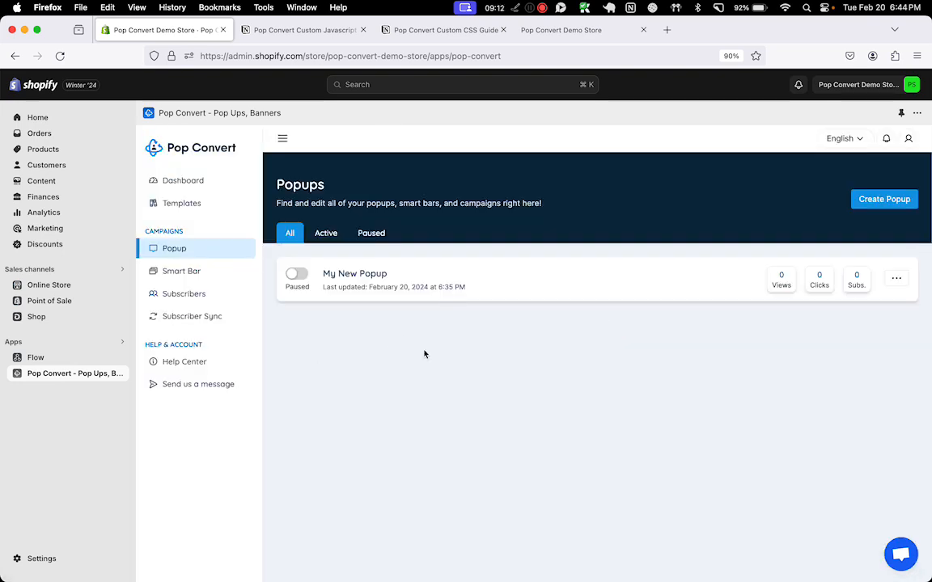
left_click(451, 291)
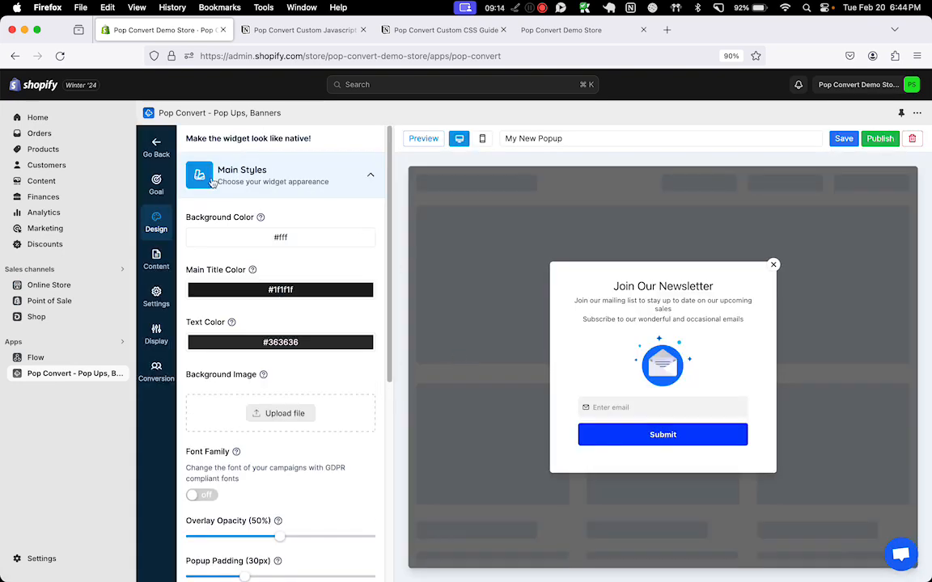
left_click(156, 145)
left_click(206, 275)
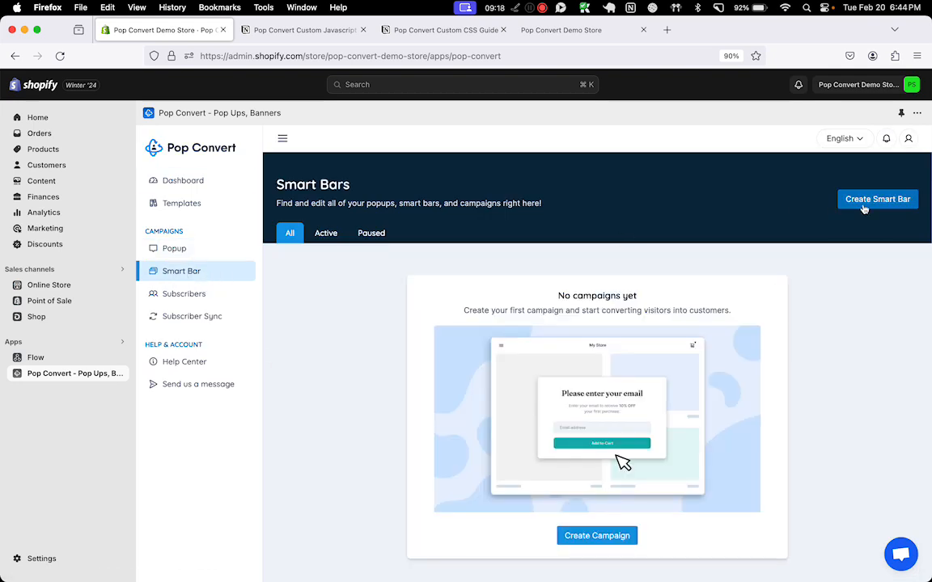
- Create a smart bar campaign named "My new smart bar" with the Get Subscribers goal
left_click(864, 202)
type("My new smart bar")
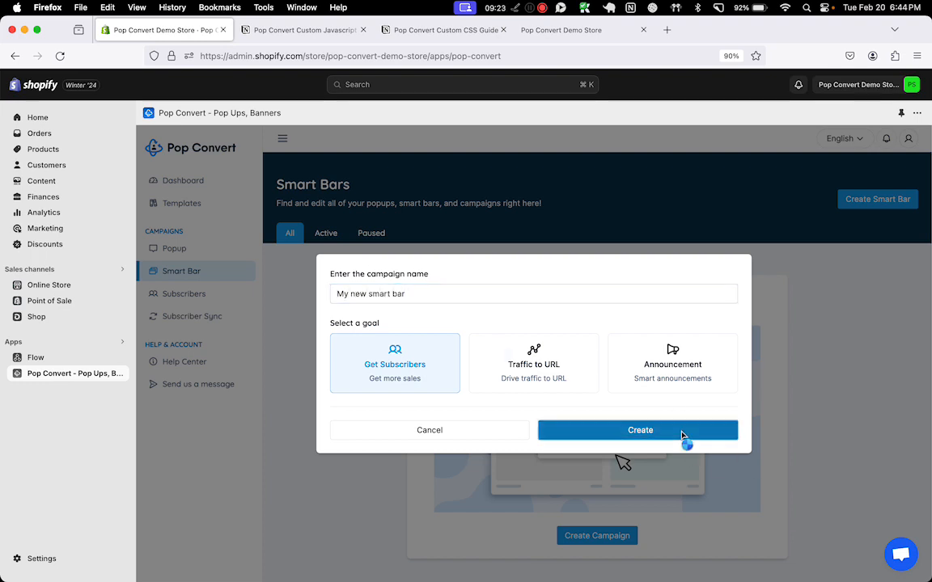
left_click(626, 441)
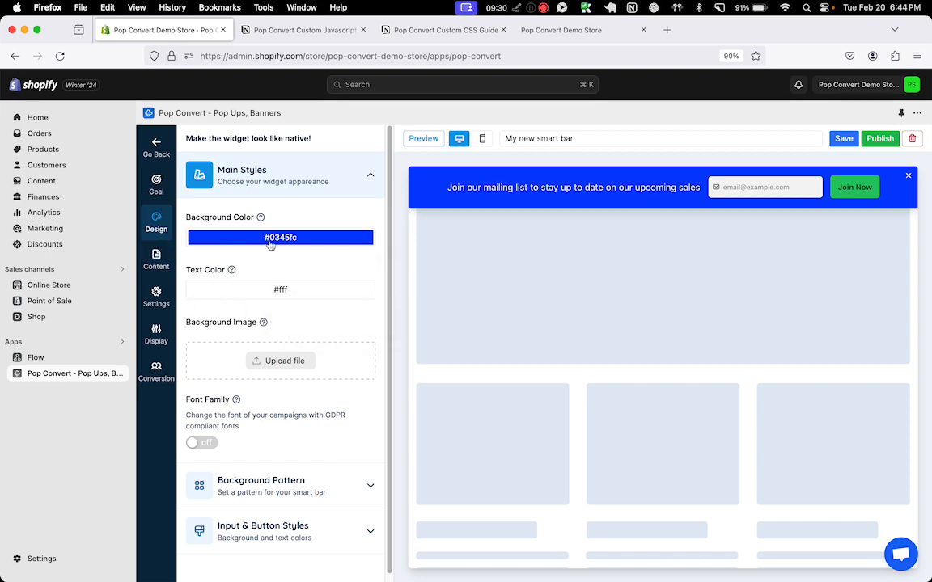
- Try several background patterns on the smart bar, settling on the one with small plus signs, and look through the remaining patterns
scroll(309, 357, "down", 1)
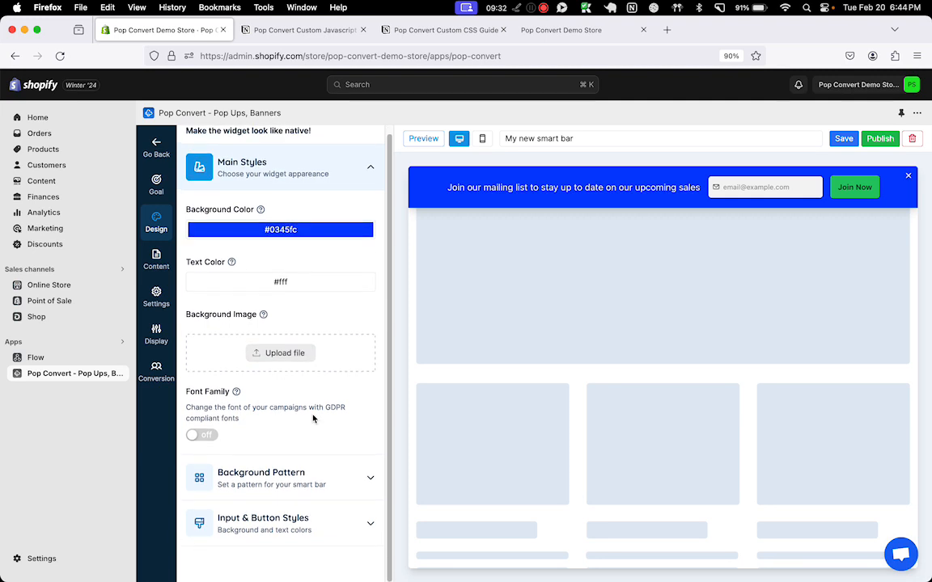
left_click(295, 486)
scroll(299, 491, "down", 5)
scroll(299, 491, "down", 3)
left_click(329, 289)
left_click(314, 383)
left_click(290, 461)
scroll(291, 457, "down", 4)
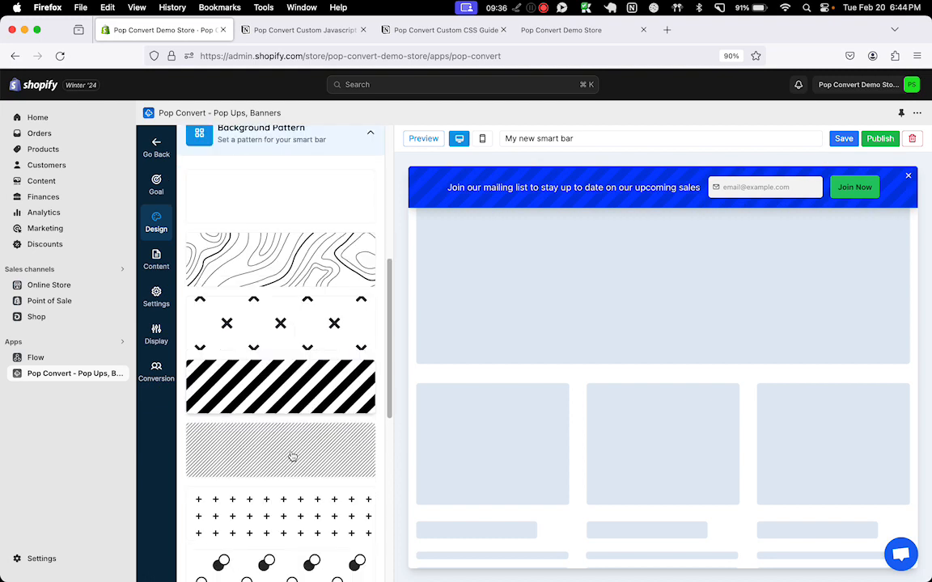
left_click(300, 398)
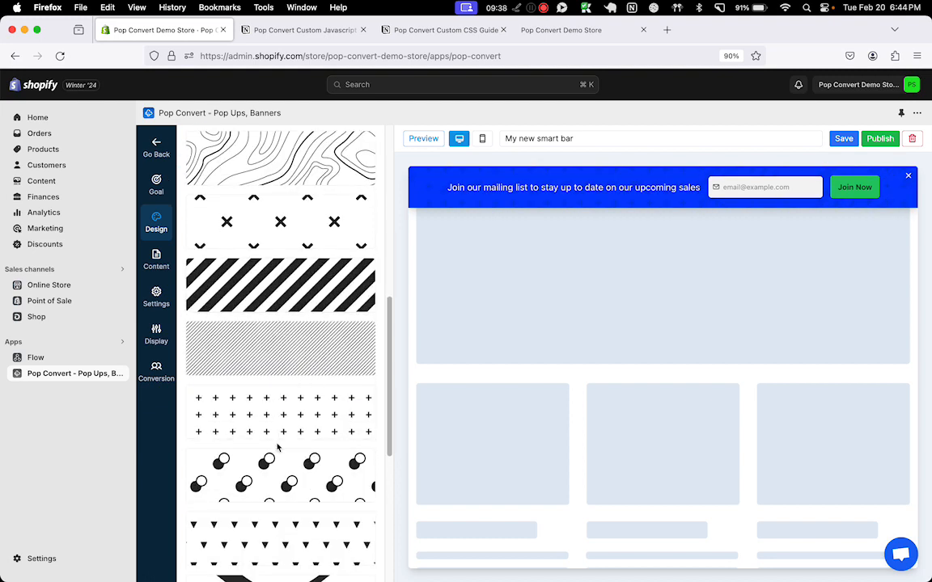
scroll(287, 421, "down", 7)
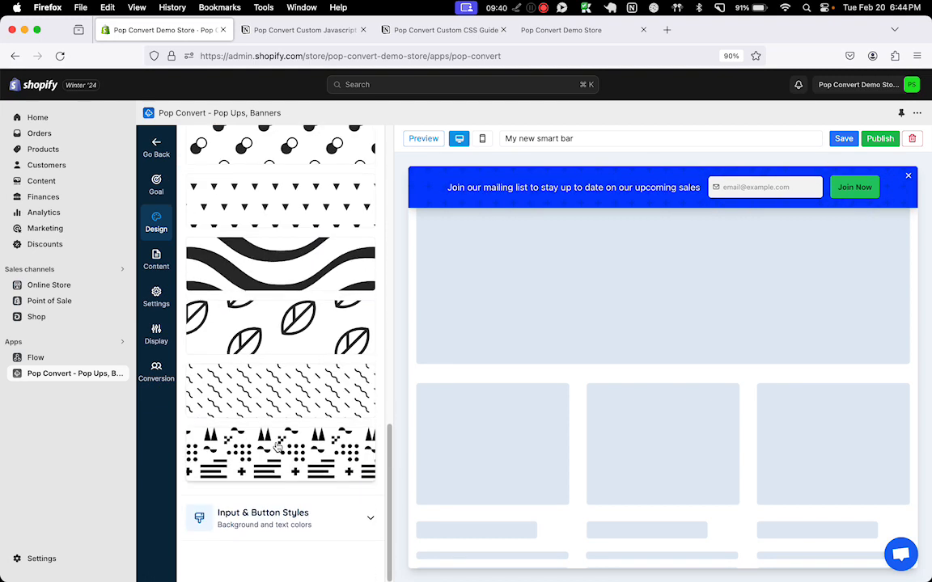
- Open the smart bar's Input & Button Styles and examine the button and input color options
left_click(275, 532)
scroll(281, 517, "down", 4)
scroll(284, 512, "down", 2)
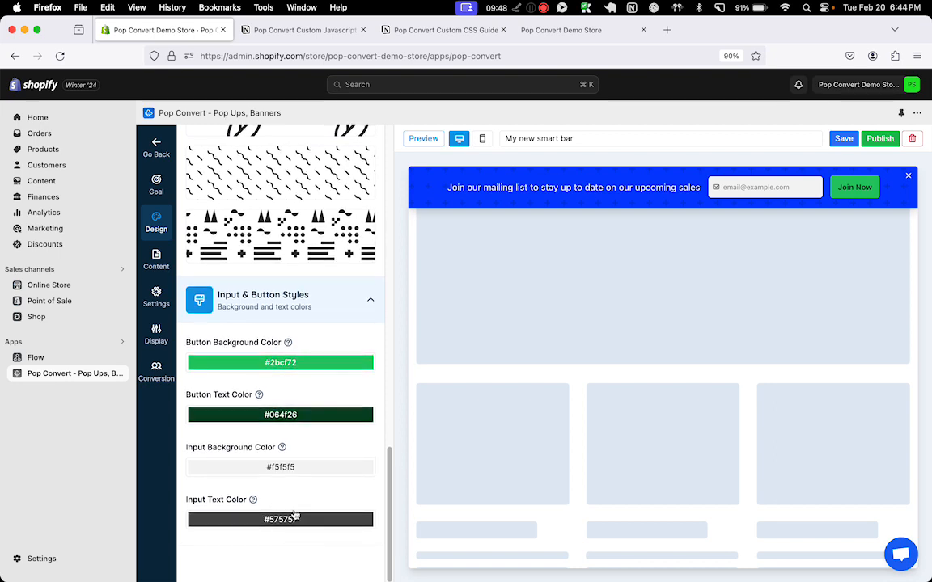
scroll(296, 516, "up", 10)
scroll(296, 516, "up", 5)
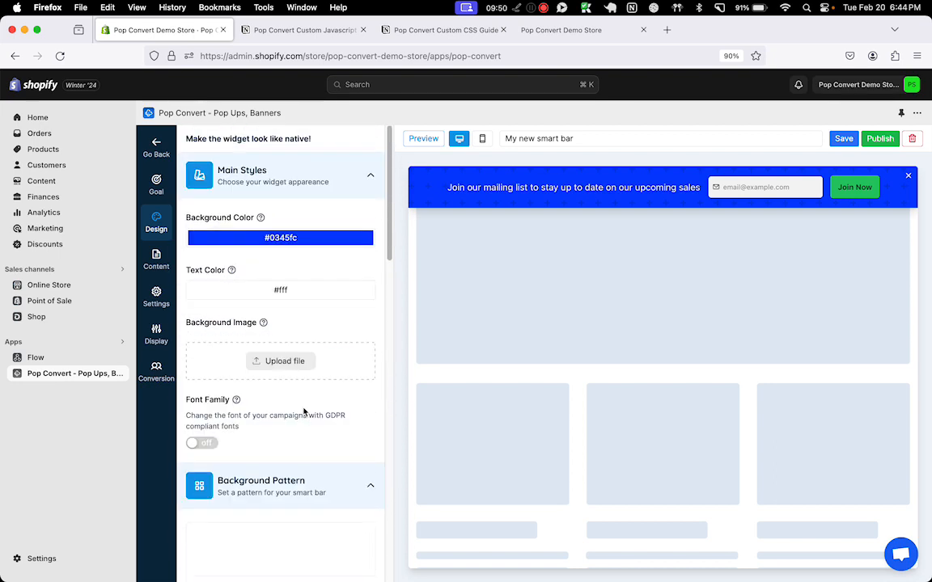
- Examine the Main Content settings of the smart bar, including the main message and button text
left_click(272, 176)
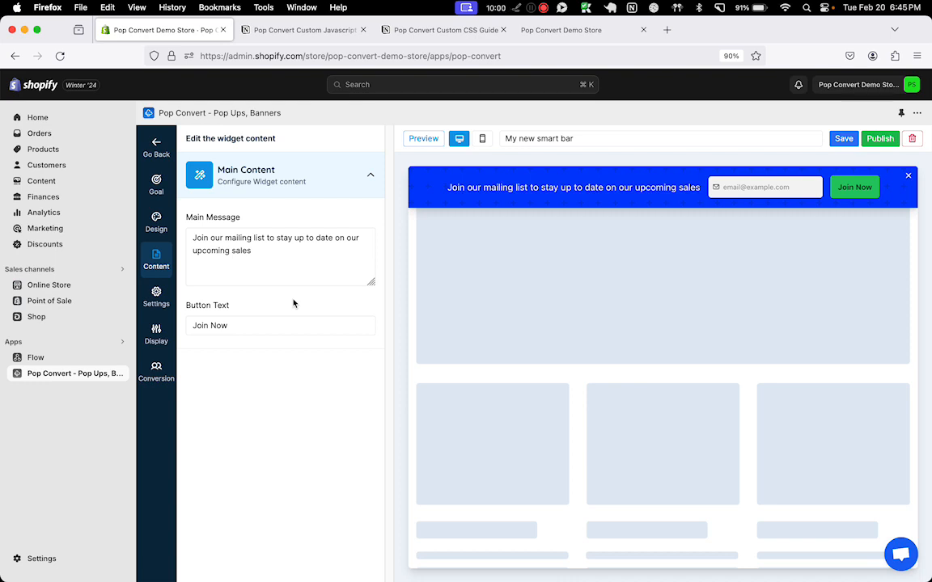
left_click(265, 329)
left_click(254, 404)
- Open the smart bar's settings and examine the Rules & Settings options for hiding, visibility, position and push down
left_click(162, 306)
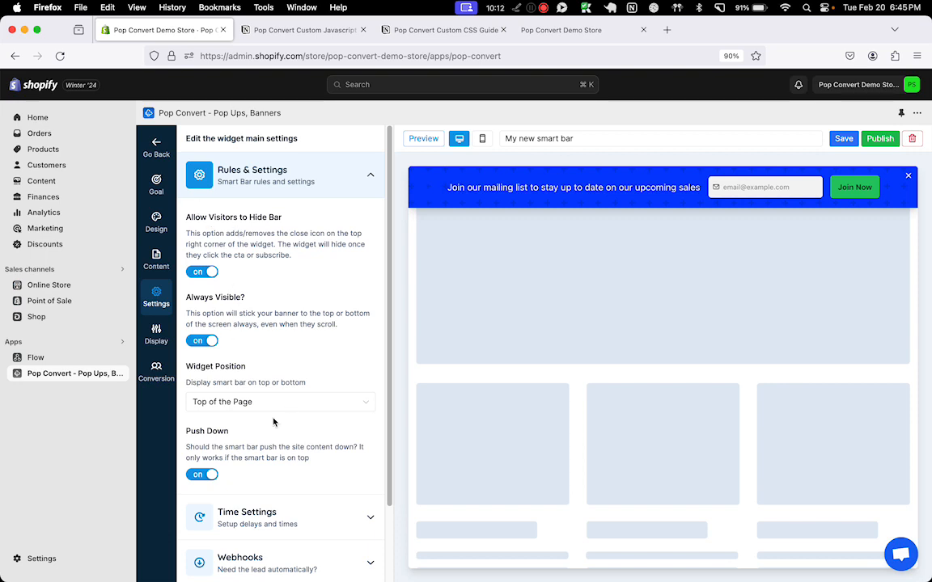
scroll(245, 375, "down", 3)
scroll(277, 413, "up", 3)
scroll(250, 388, "down", 2)
- Expand Time Settings and Webhooks and examine the delay, after-closing and external request options
left_click(247, 426)
scroll(323, 380, "down", 2)
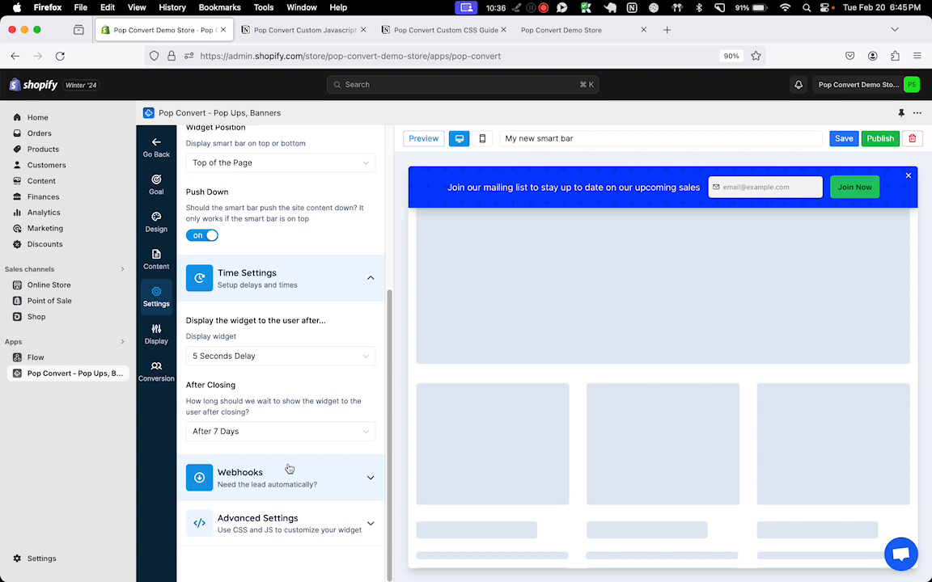
left_click(290, 469)
scroll(312, 382, "down", 3)
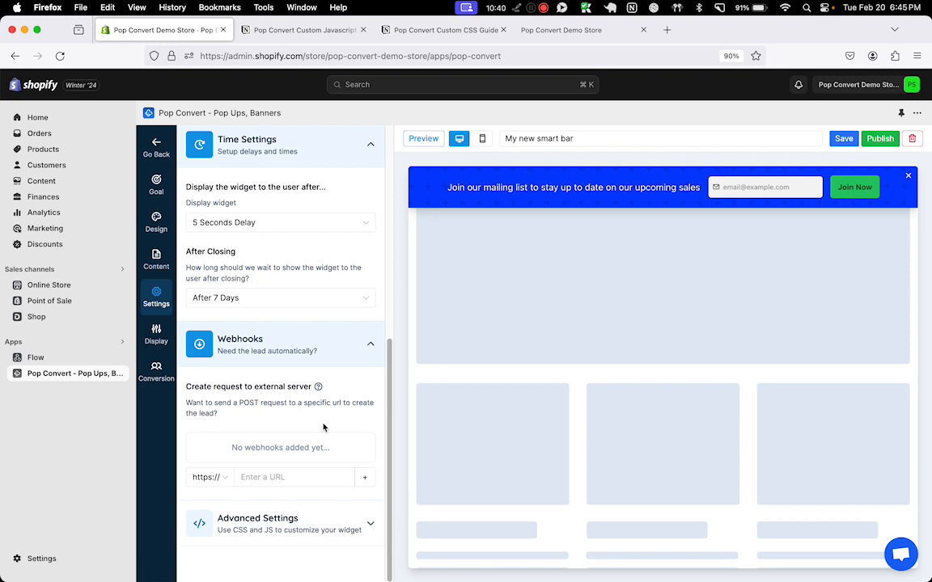
- Open the smart bar's display rules and examine the Display Schedule choices
left_click(162, 332)
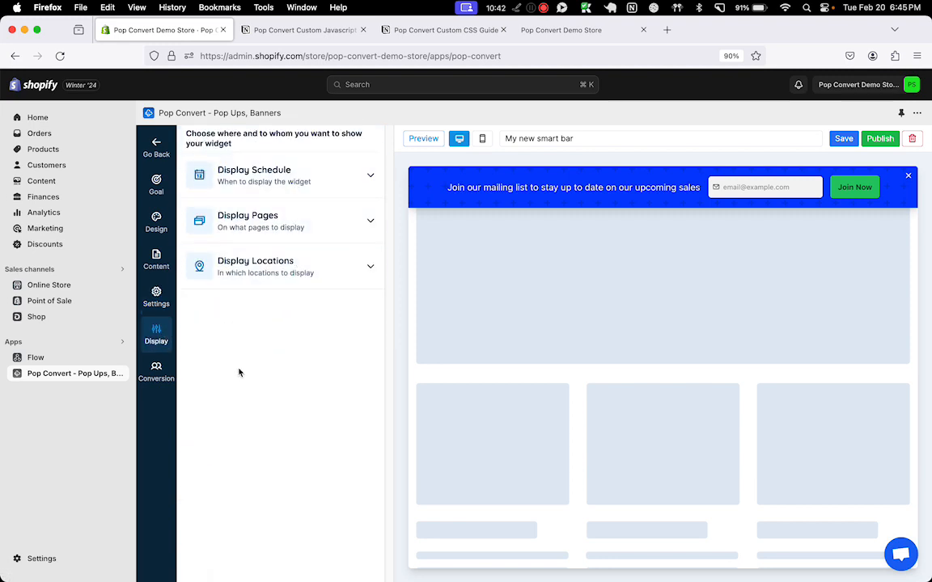
left_click(312, 187)
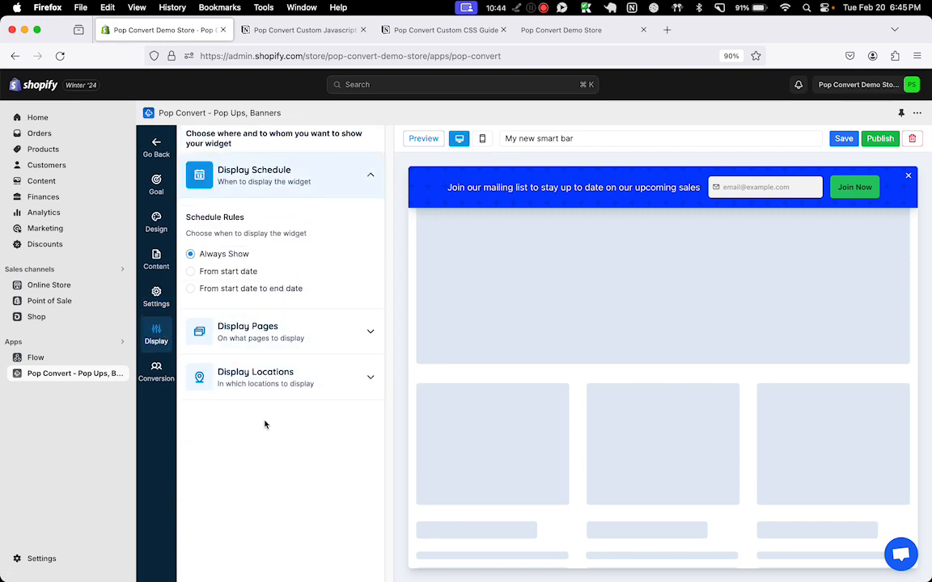
- Try Redirect to other url as the smart bar's after-submission action in the conversion settings, and switch back to Thank You Message
left_click(156, 372)
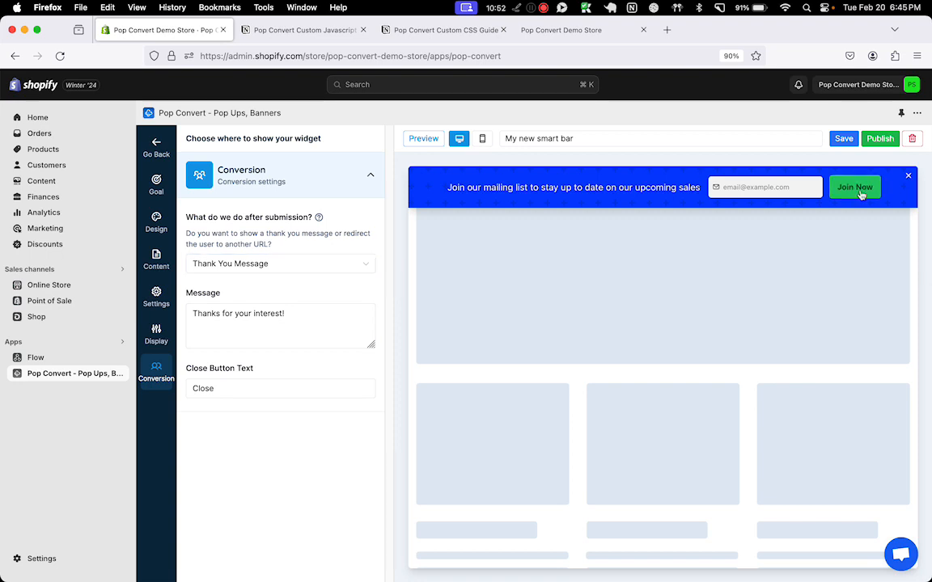
left_click(287, 267)
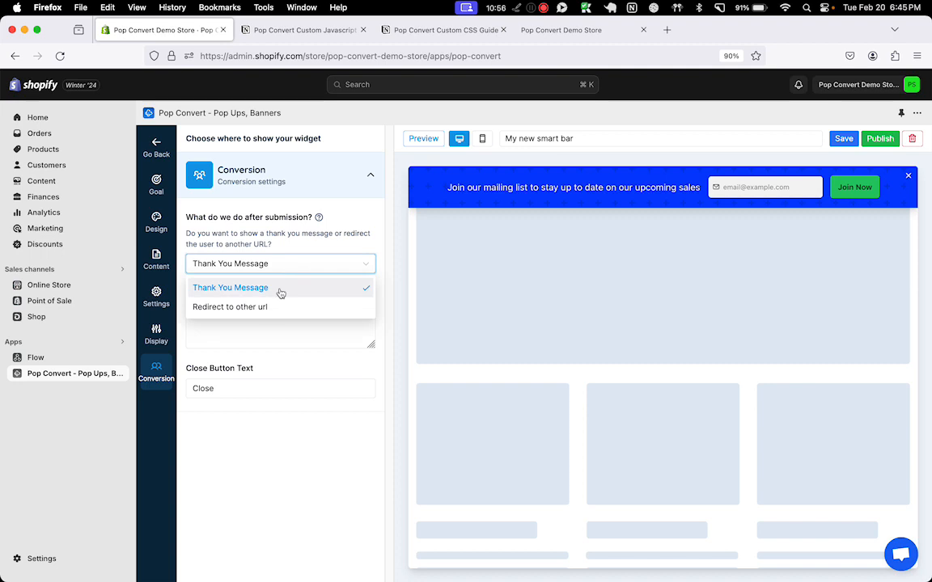
left_click(268, 307)
left_click(332, 264)
left_click(339, 287)
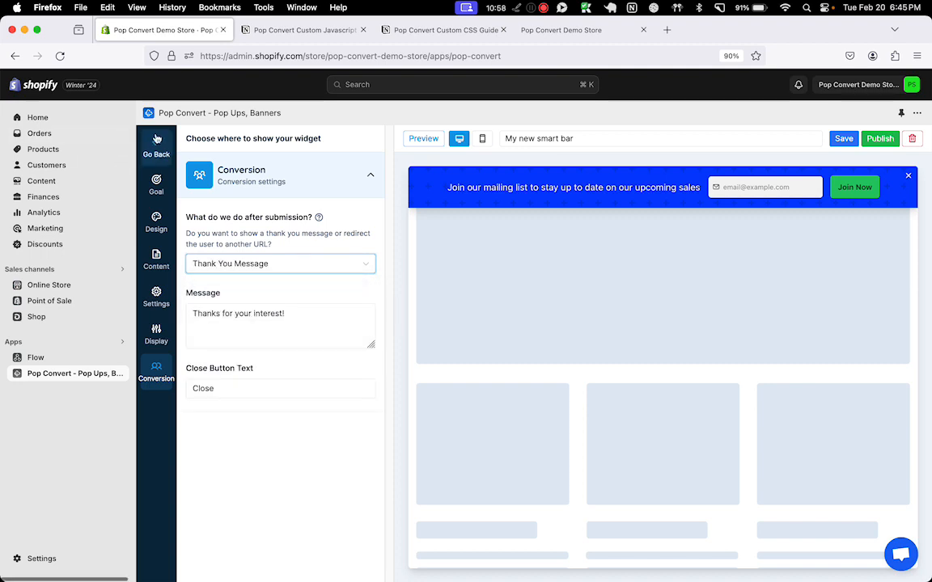
- Leave the smart bar editor and go to the Pop Convert dashboard
left_click(157, 139)
left_click(209, 181)
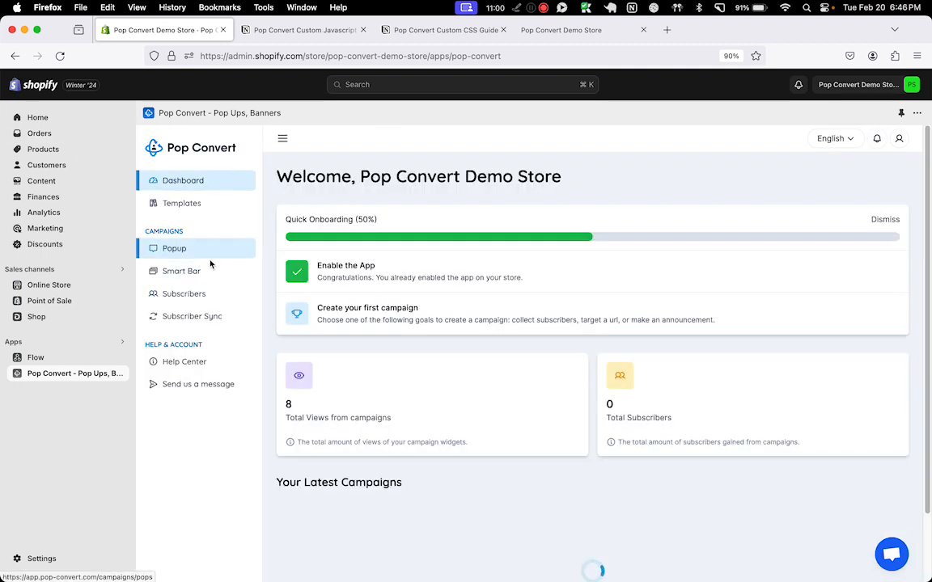